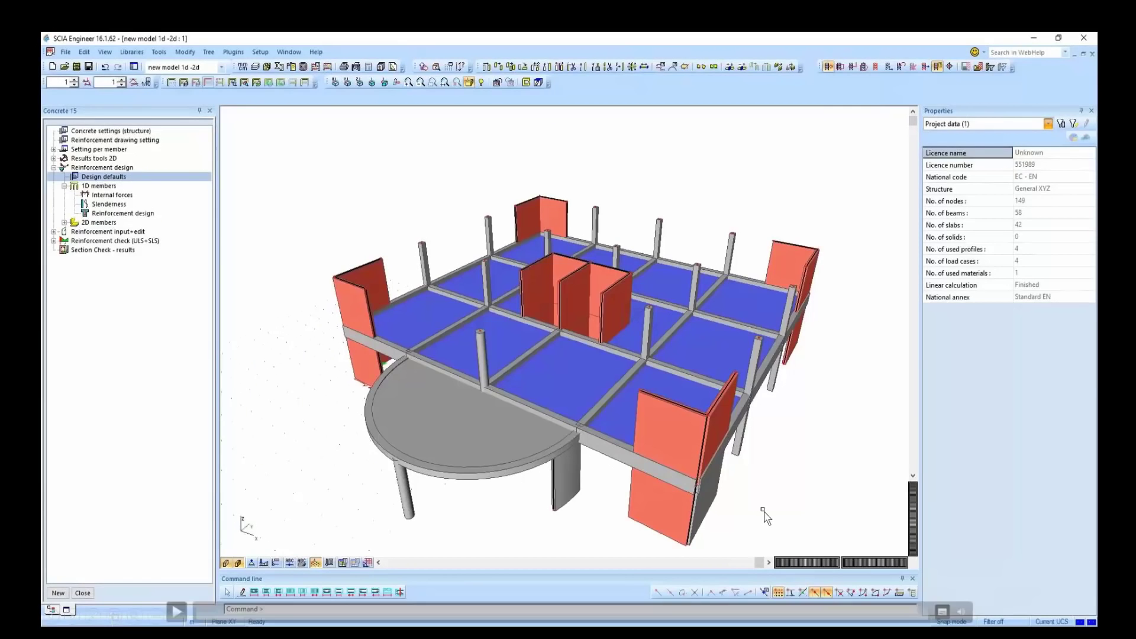
{"action": "left_click", "coordinate": [176, 613]}
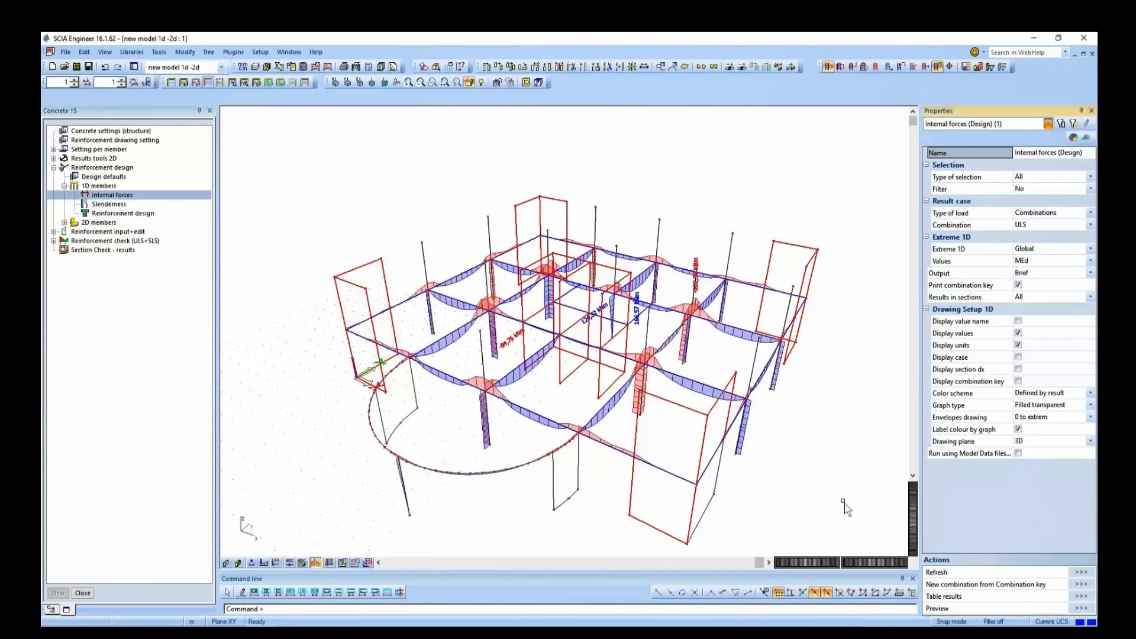
{"action": "right_click_drag", "start_coordinate": [821, 500], "coordinate": [847, 495], "text": "ctrl"}
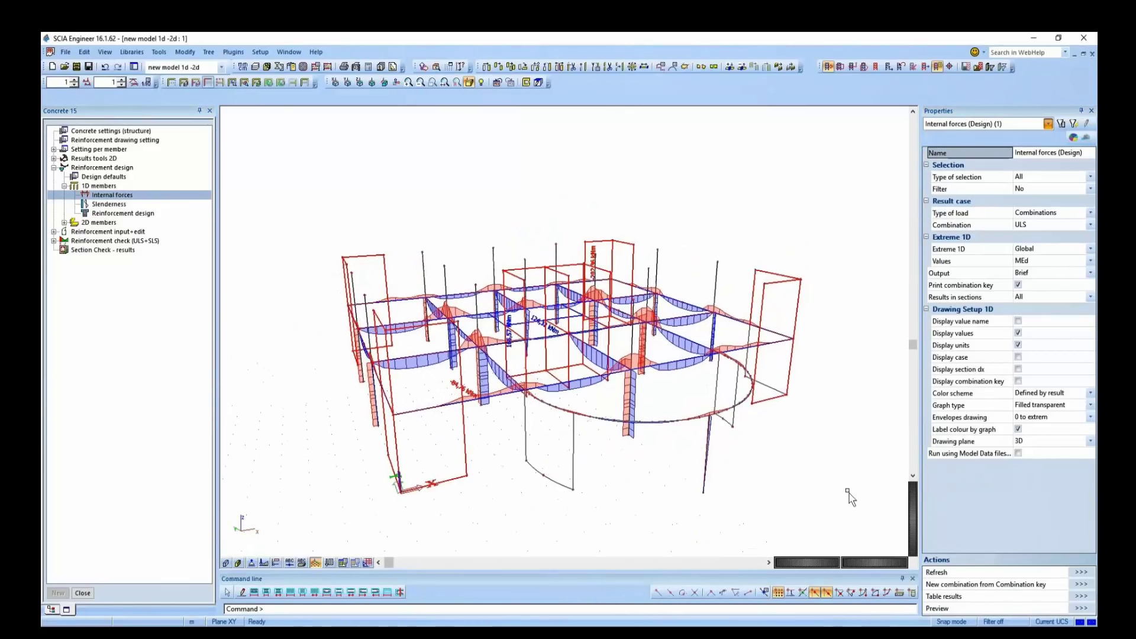
- Open the 1D reinforcement design, set the type of values to Required with As,req, and refresh the results
{"action": "left_click", "coordinate": [107, 215]}
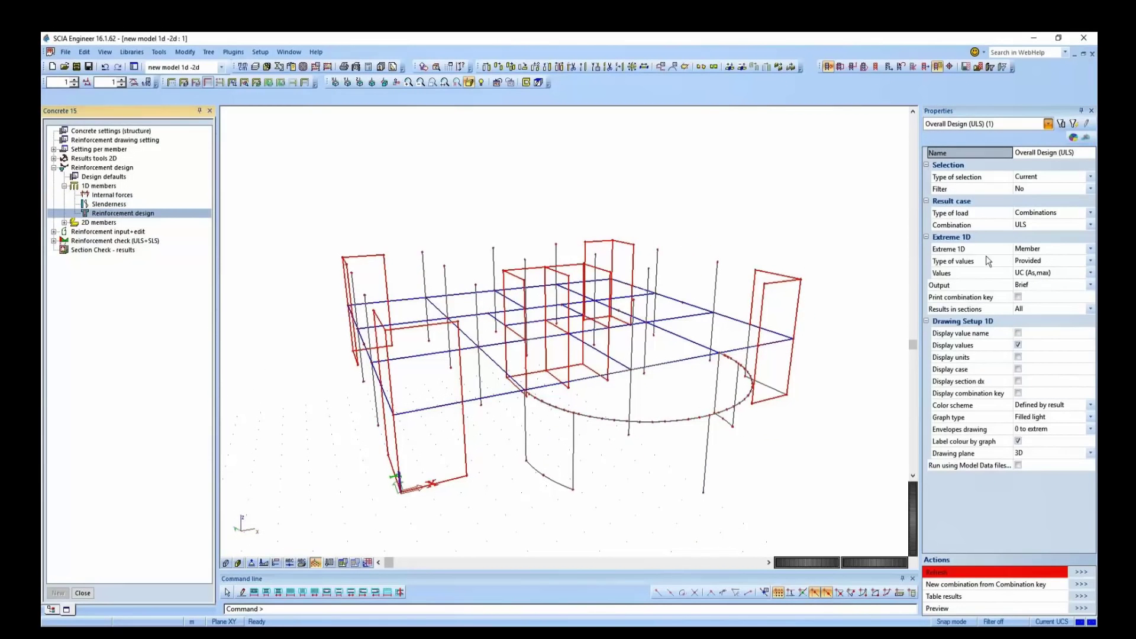
{"action": "left_click", "coordinate": [1051, 261]}
{"action": "left_click", "coordinate": [1042, 277]}
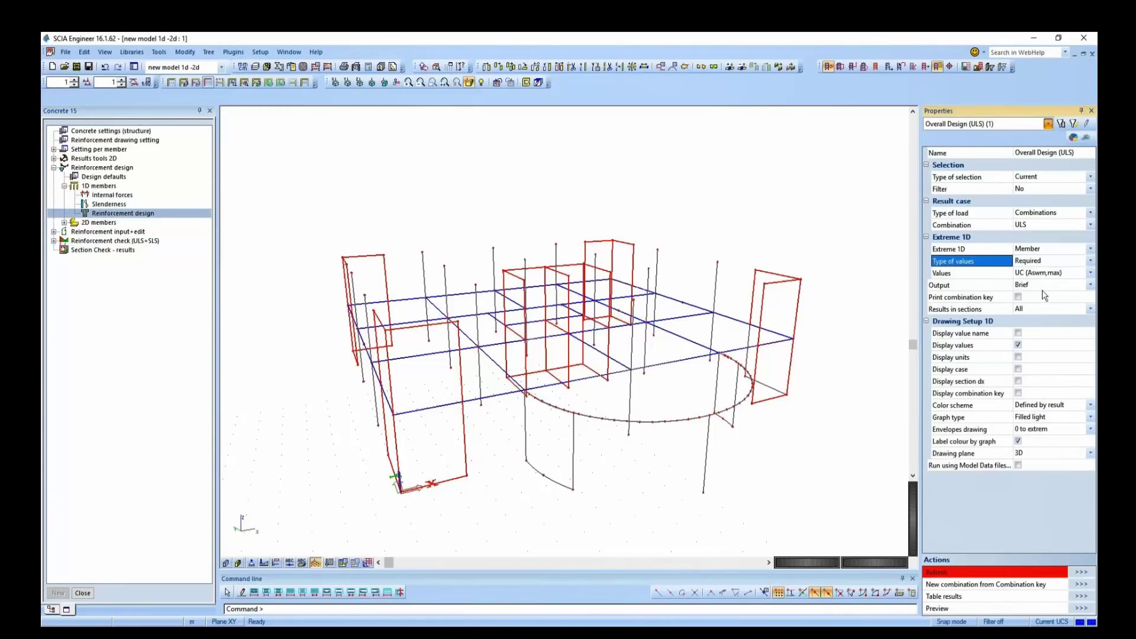
{"action": "left_click", "coordinate": [1047, 277]}
{"action": "left_click", "coordinate": [1043, 289]}
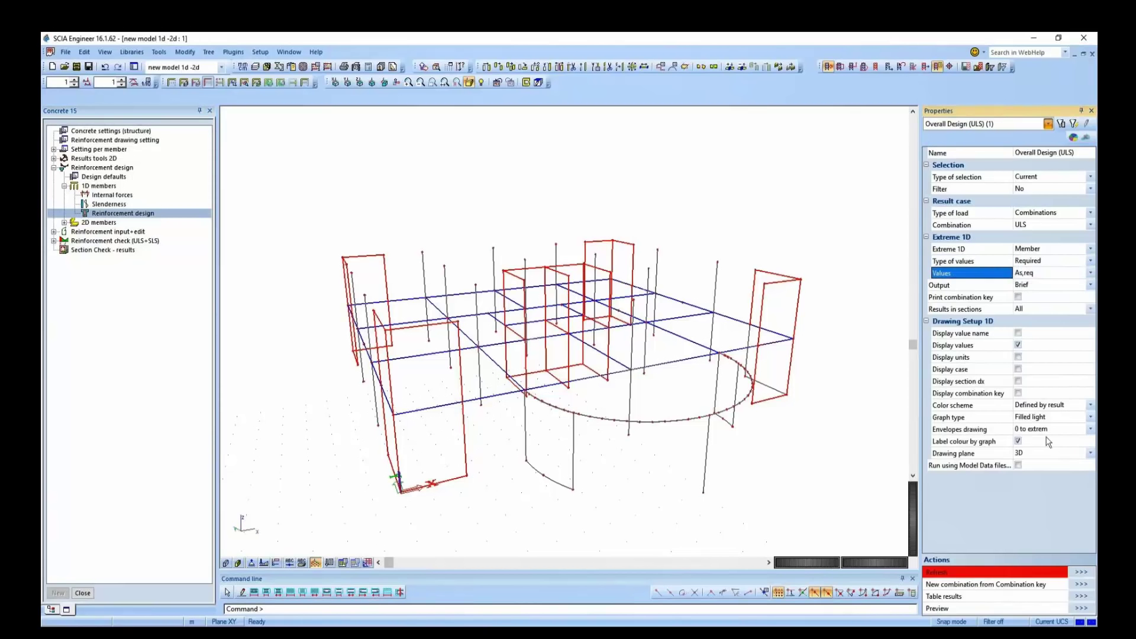
{"action": "left_click", "coordinate": [1085, 574]}
{"action": "left_click", "coordinate": [591, 376]}
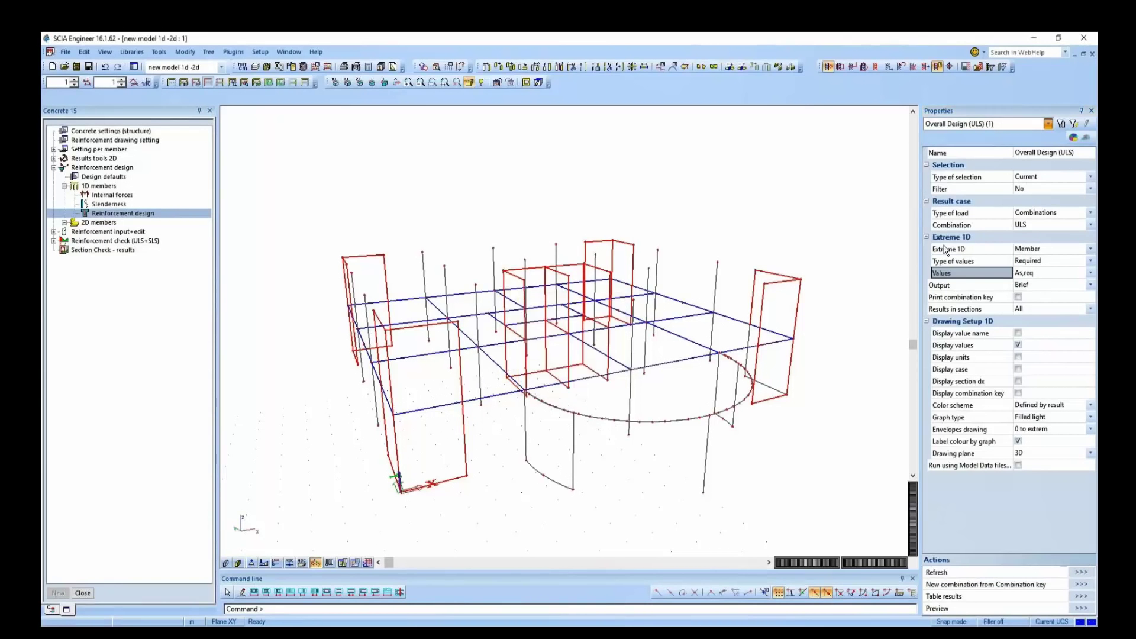
- Set the reinforcement design selection to All and refresh the results for every 1D member
{"action": "left_click", "coordinate": [1030, 177]}
{"action": "left_click", "coordinate": [1027, 188]}
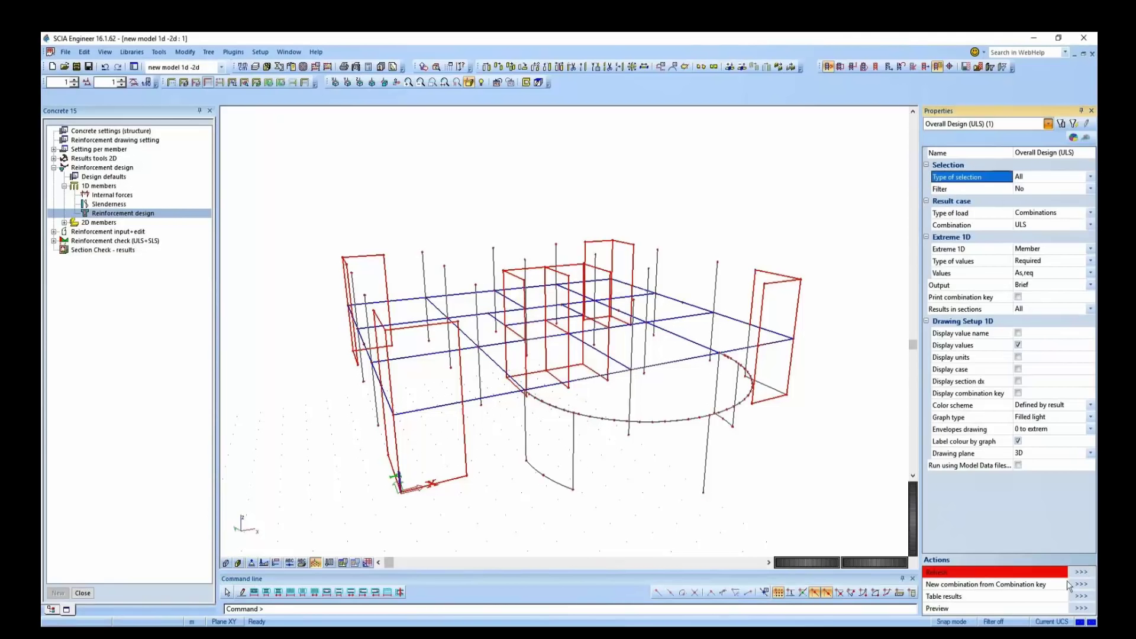
{"action": "left_click", "coordinate": [1080, 574]}
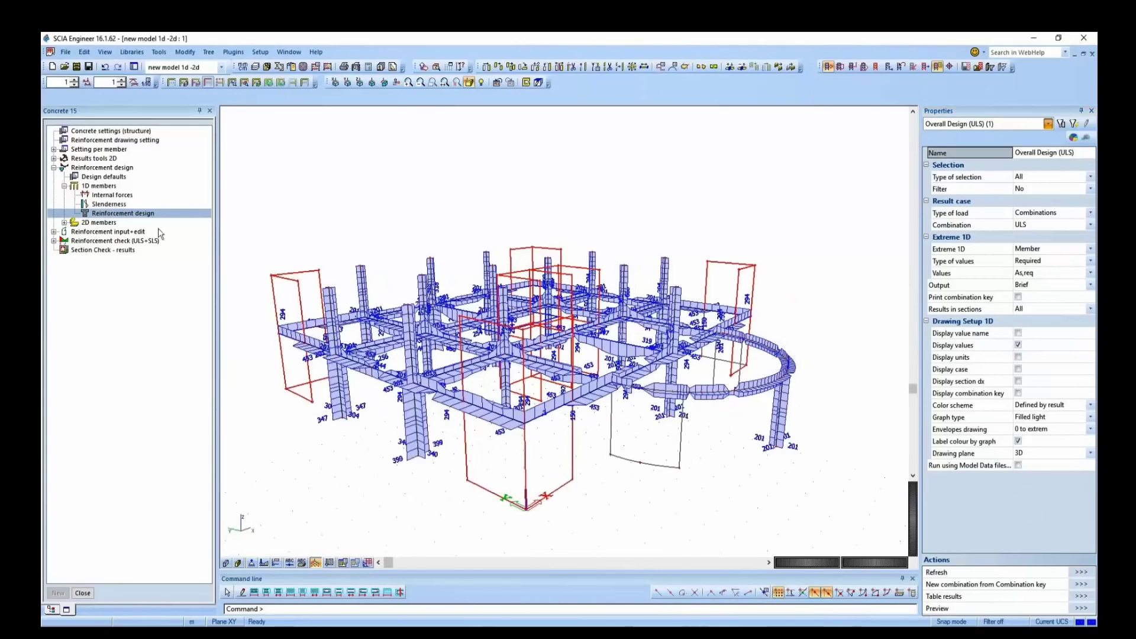
- In the concrete settings, filter descriptions by TO and set the design of longitudinal and shear reinforcement due to torsion to NO
{"action": "double_click", "coordinate": [138, 131]}
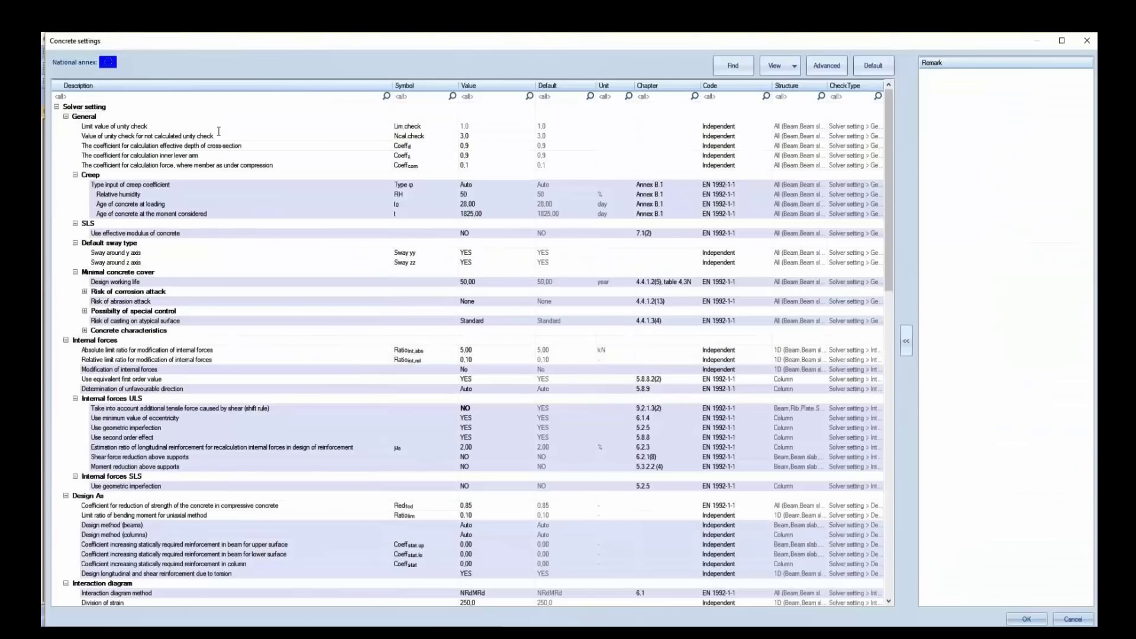
{"action": "left_click", "coordinate": [120, 104]}
{"action": "left_click", "coordinate": [119, 97]}
{"action": "type", "text": "TO"}
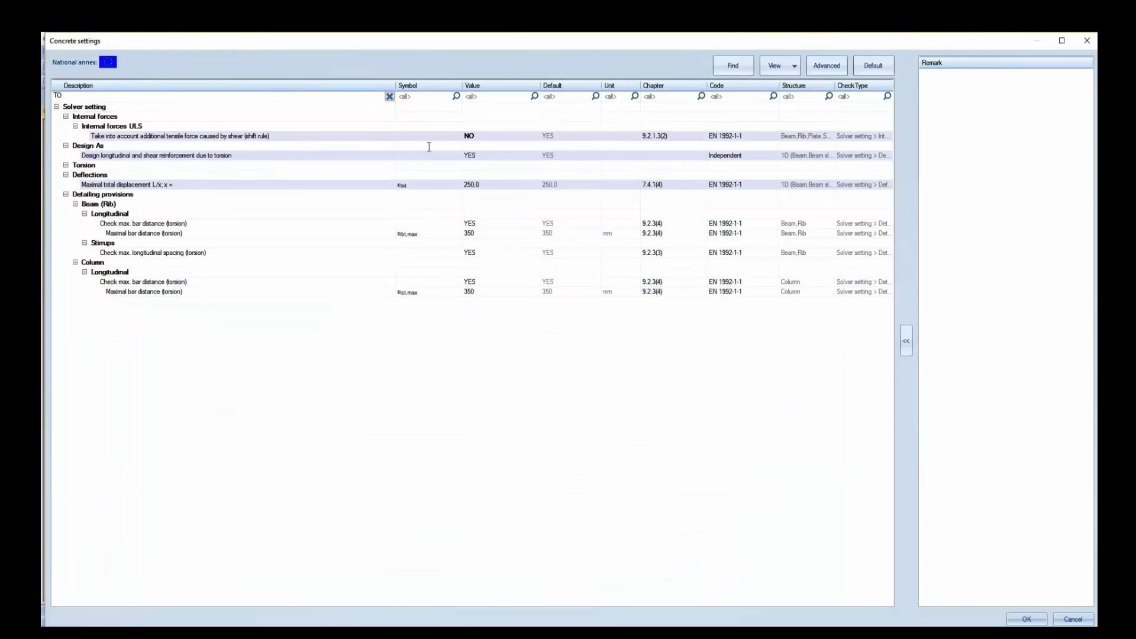
{"action": "left_click", "coordinate": [501, 155]}
{"action": "left_click", "coordinate": [535, 157]}
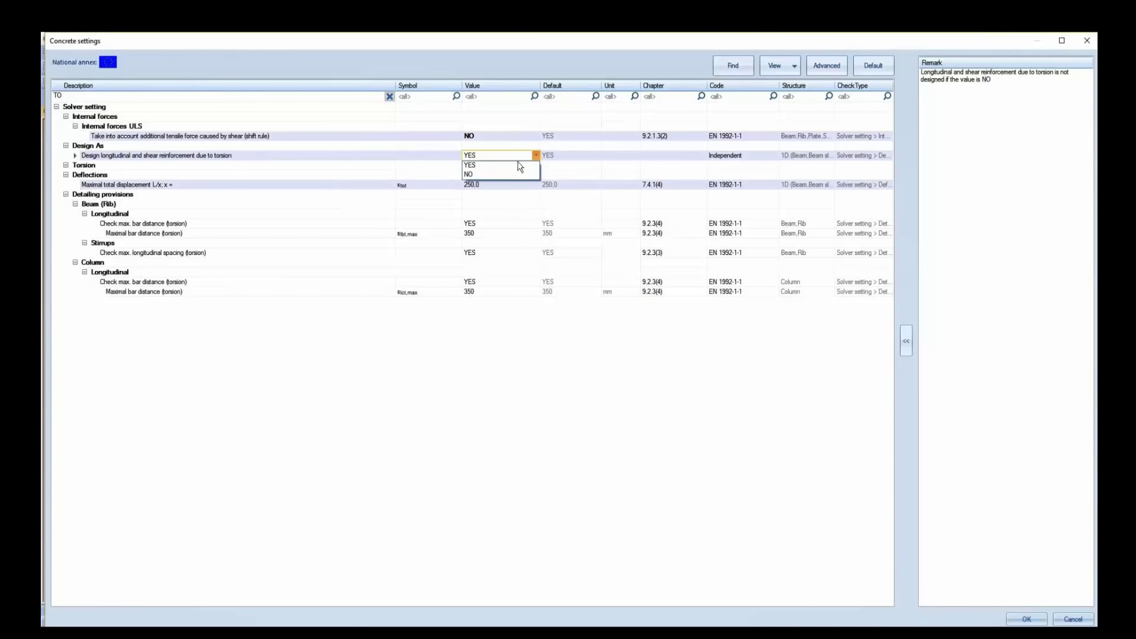
{"action": "left_click", "coordinate": [485, 173]}
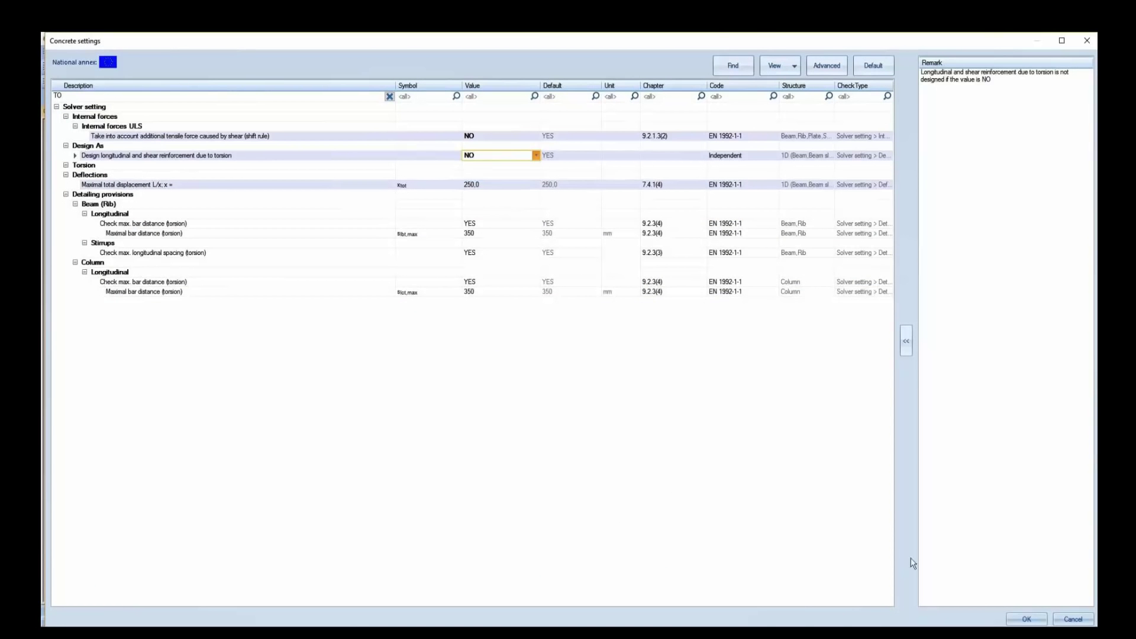
{"action": "left_click", "coordinate": [1027, 619]}
- Rerun the 1D reinforcement design and display the required reinforcement as As,req (ϕ)
{"action": "double_click", "coordinate": [119, 213]}
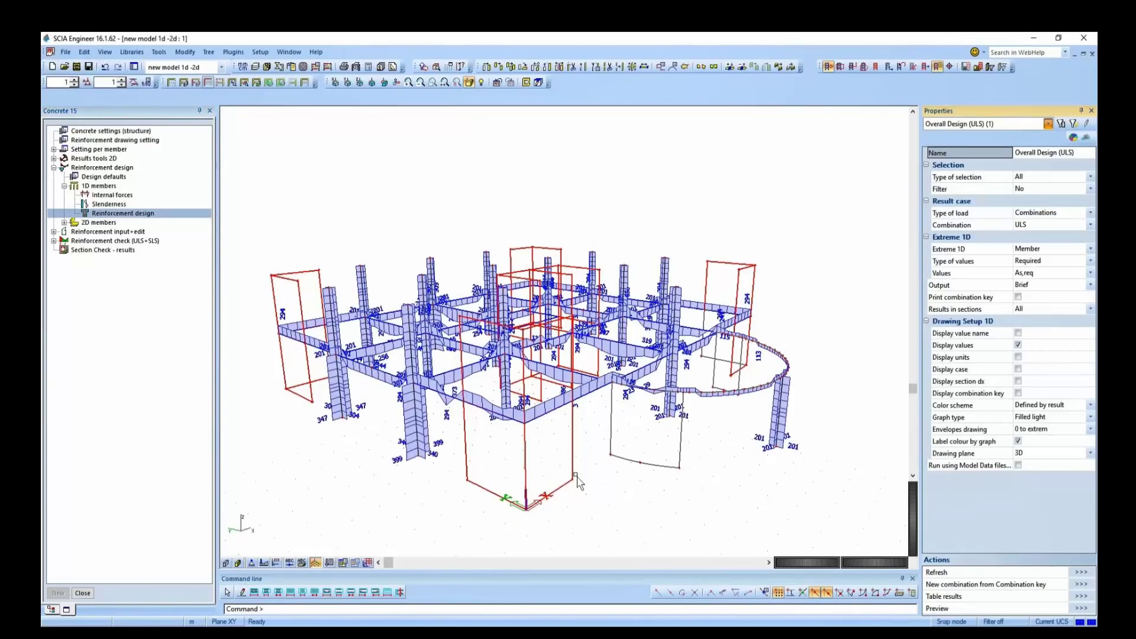
{"action": "right_click_drag", "start_coordinate": [576, 477], "coordinate": [578, 480], "text": "ctrl"}
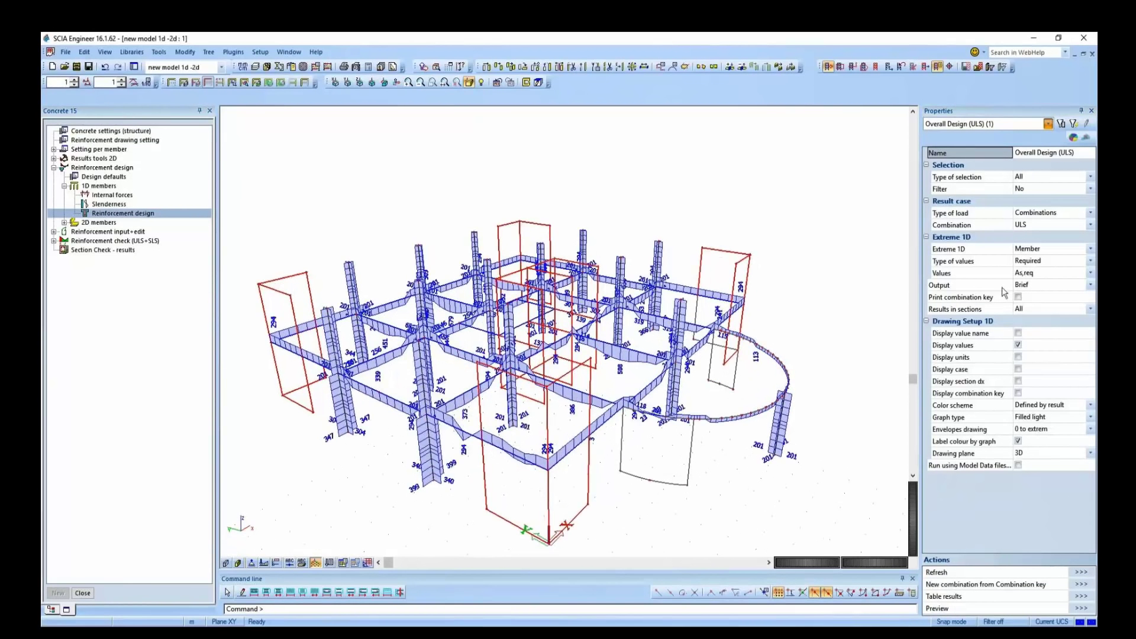
{"action": "left_click", "coordinate": [1033, 273]}
{"action": "left_click", "coordinate": [1033, 272]}
{"action": "left_click", "coordinate": [1033, 319]}
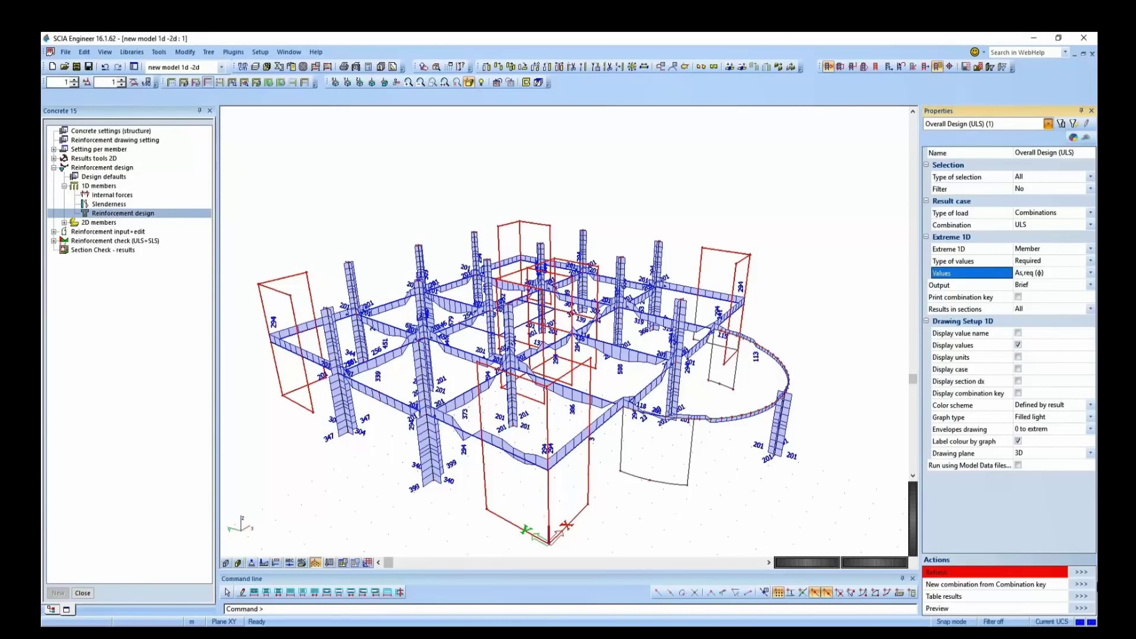
{"action": "left_click", "coordinate": [1082, 573]}
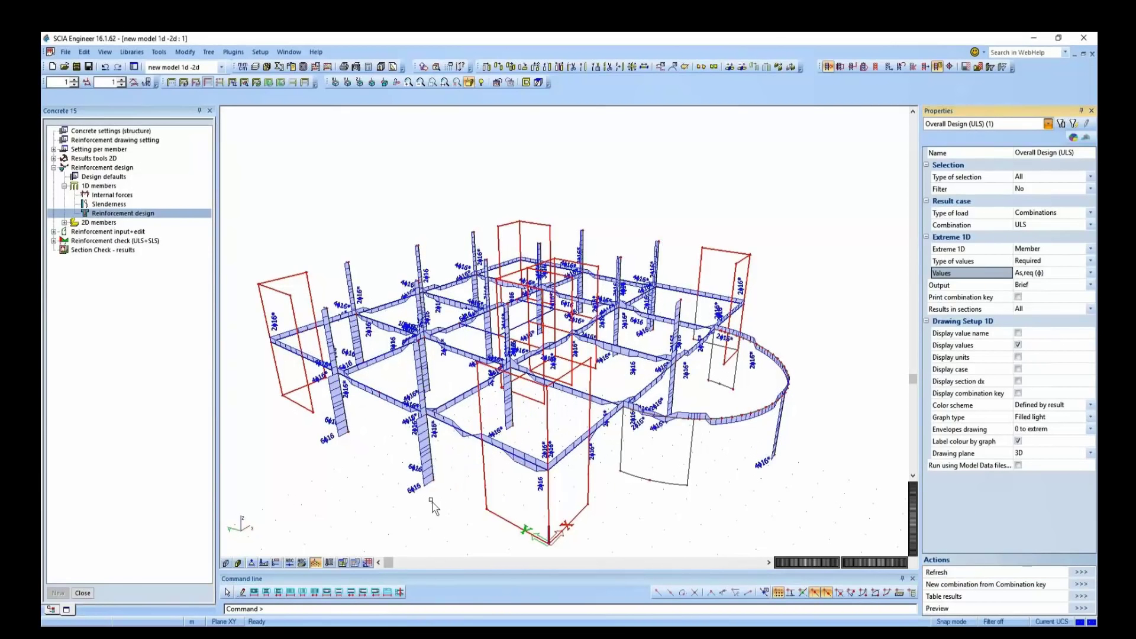
{"action": "right_click_drag", "start_coordinate": [426, 503], "coordinate": [413, 462], "text": "ctrl"}
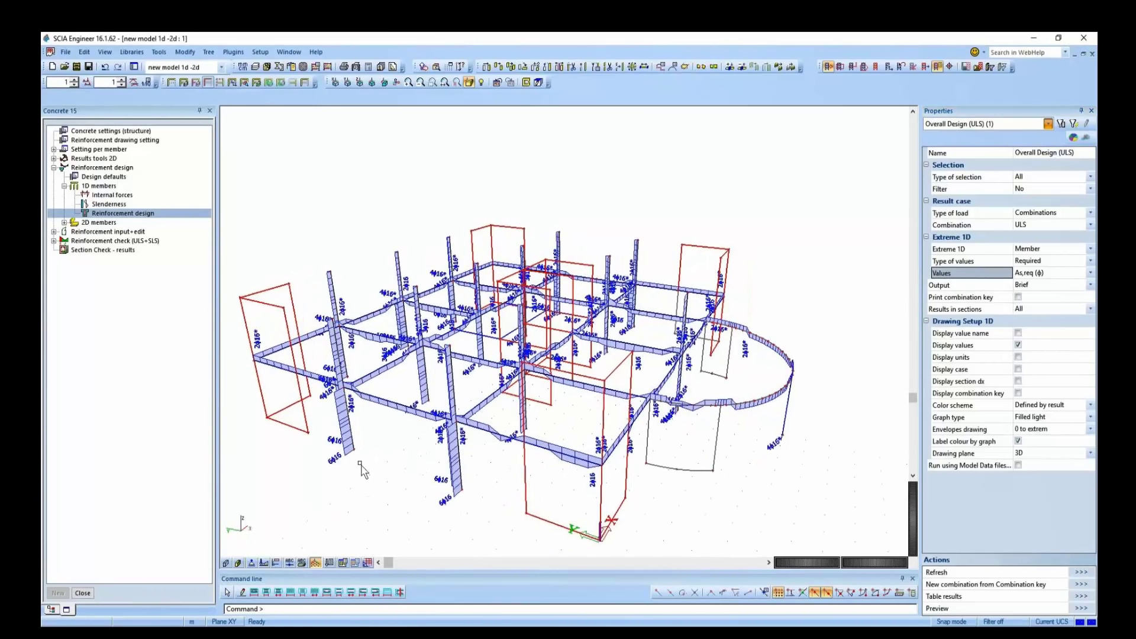
- Display the required shear reinforcement Aswm,req on all 1D members and inspect it around the curved beam
{"action": "left_click", "coordinate": [1041, 277]}
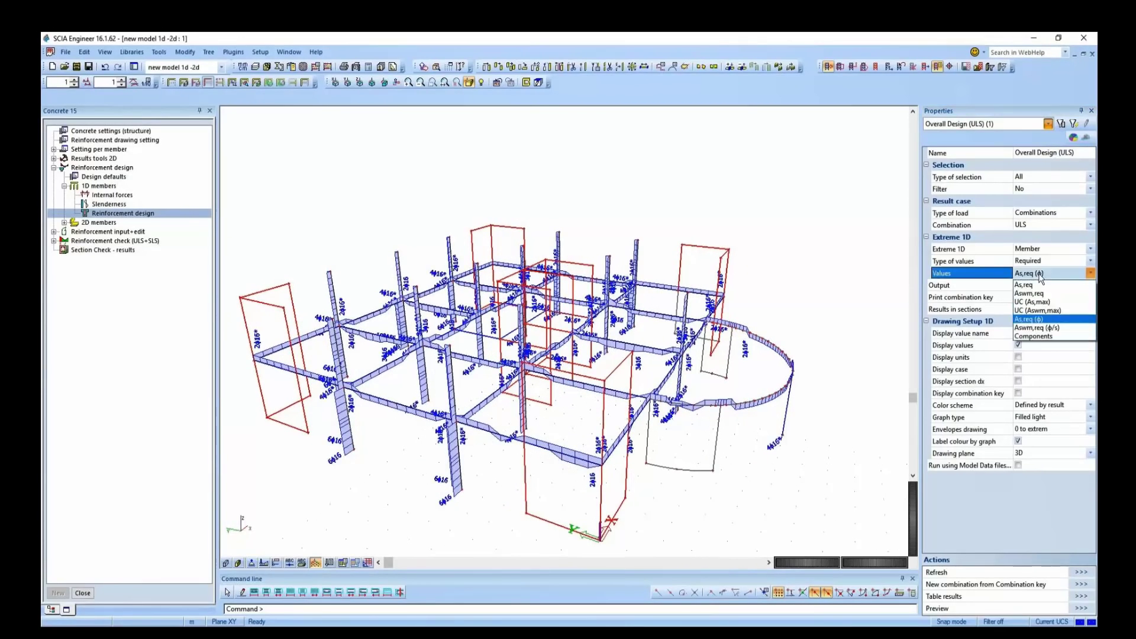
{"action": "left_click", "coordinate": [1040, 301]}
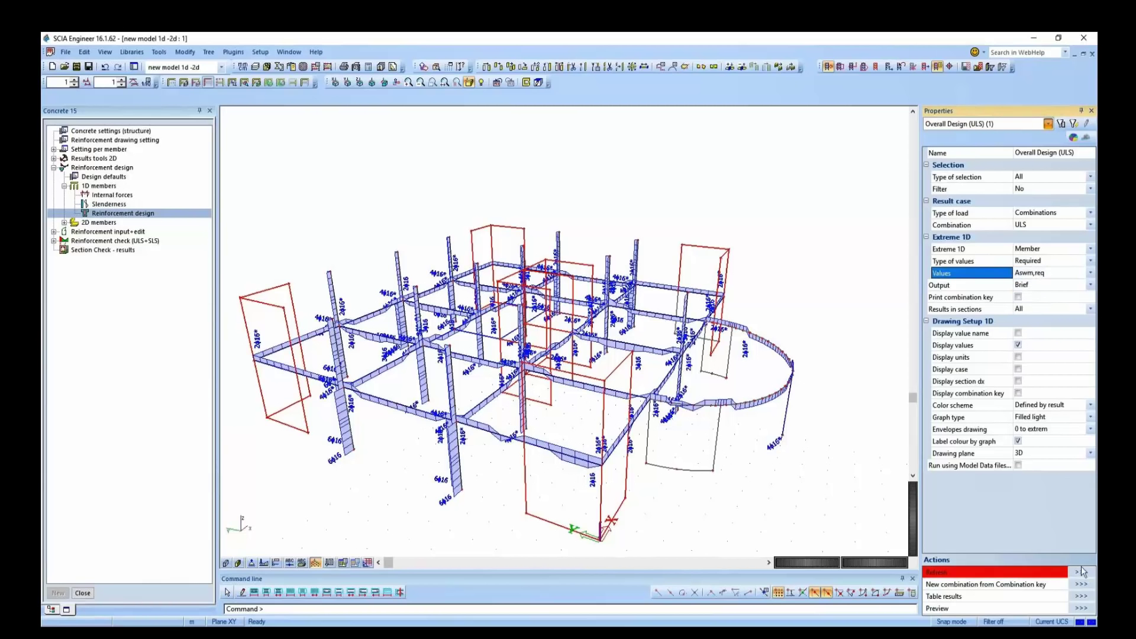
{"action": "left_click", "coordinate": [1038, 572]}
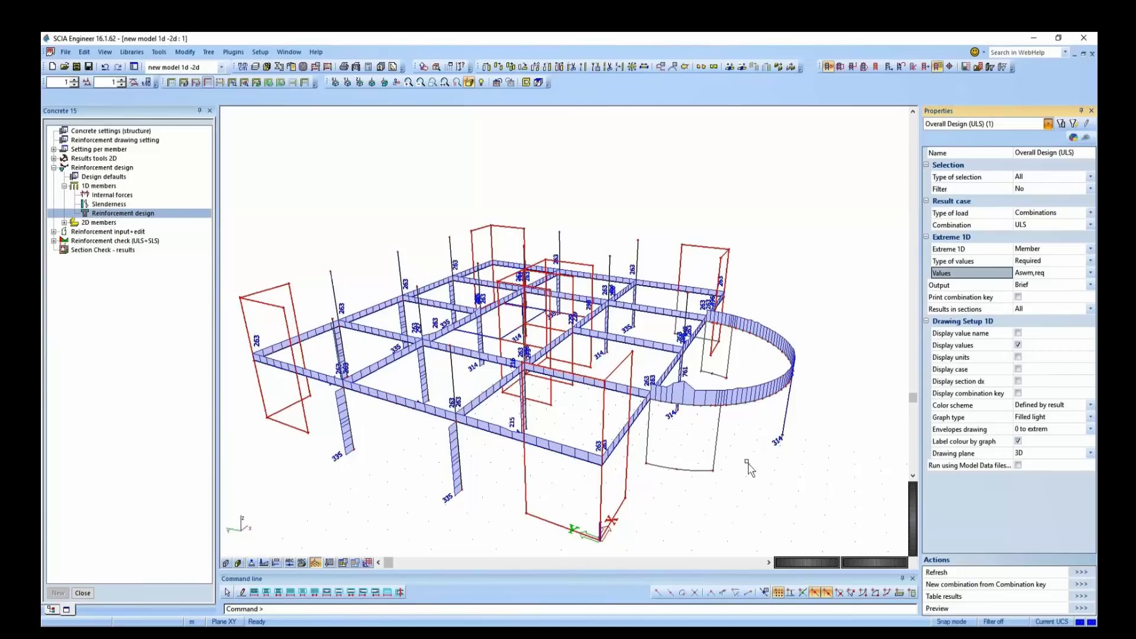
{"action": "right_click_drag", "start_coordinate": [746, 469], "coordinate": [690, 474], "text": "ctrl"}
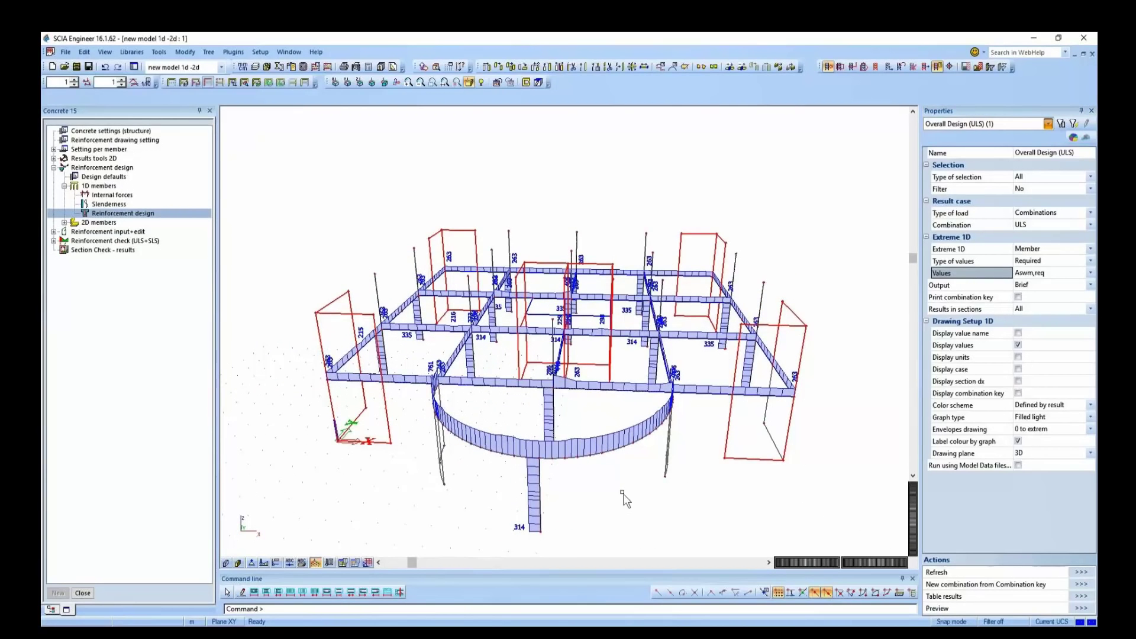
{"action": "right_click_drag", "start_coordinate": [626, 500], "coordinate": [673, 498], "text": "ctrl"}
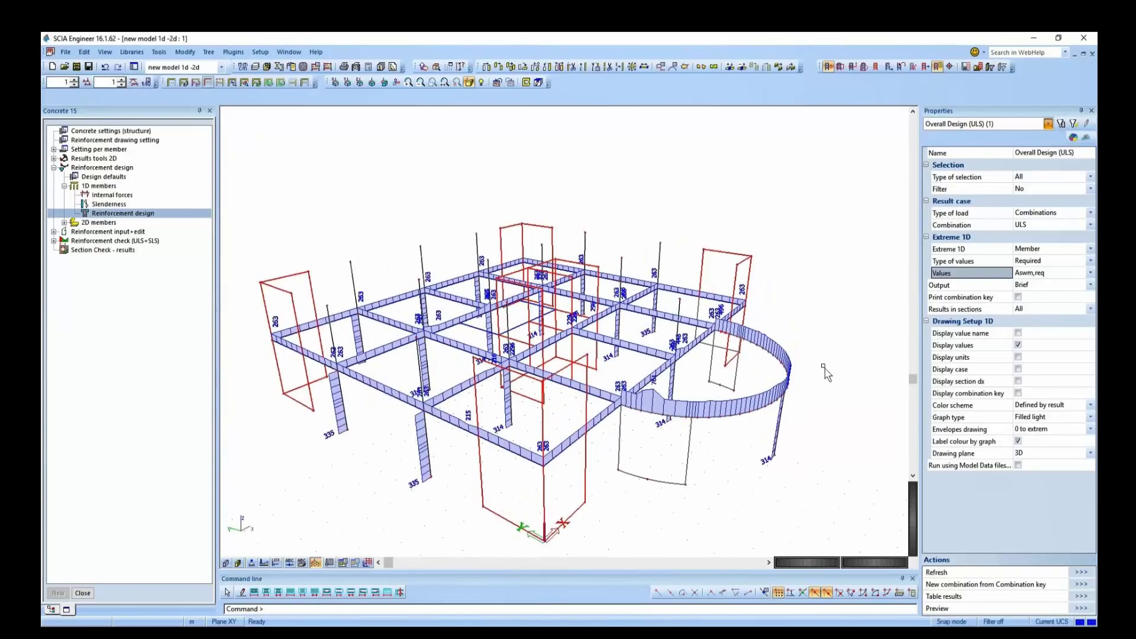
- Turn on the member surfaces, select the floor beams with the CS1 rectangular cross-section, and isolate them in the view
{"action": "left_click", "coordinate": [226, 563]}
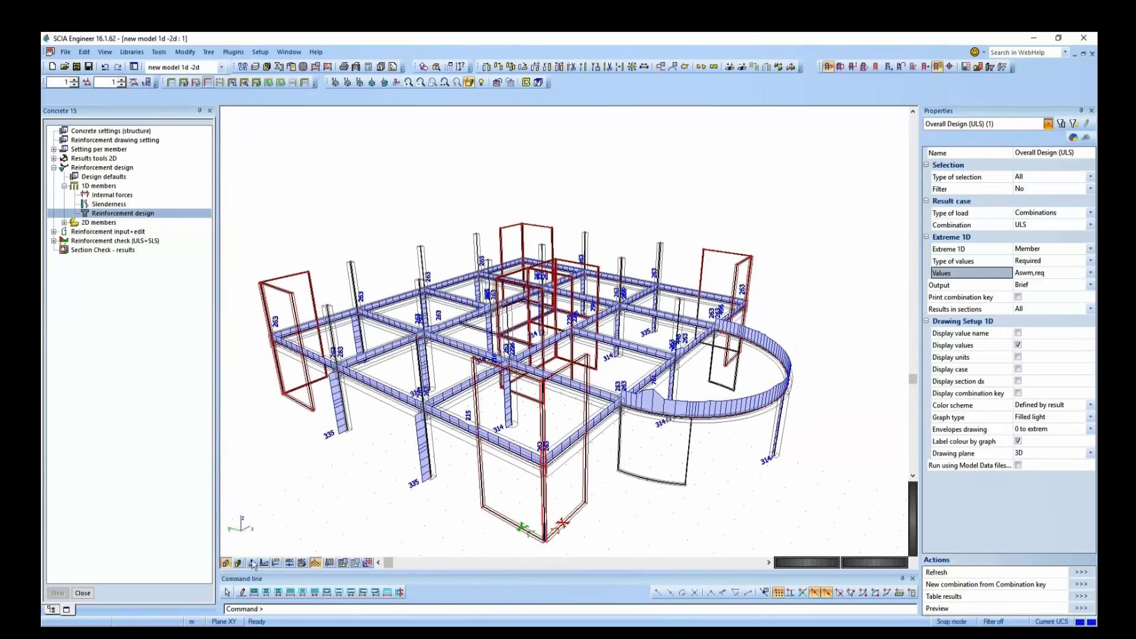
{"action": "left_click", "coordinate": [974, 124]}
{"action": "left_click", "coordinate": [971, 131]}
{"action": "left_click", "coordinate": [1072, 126]}
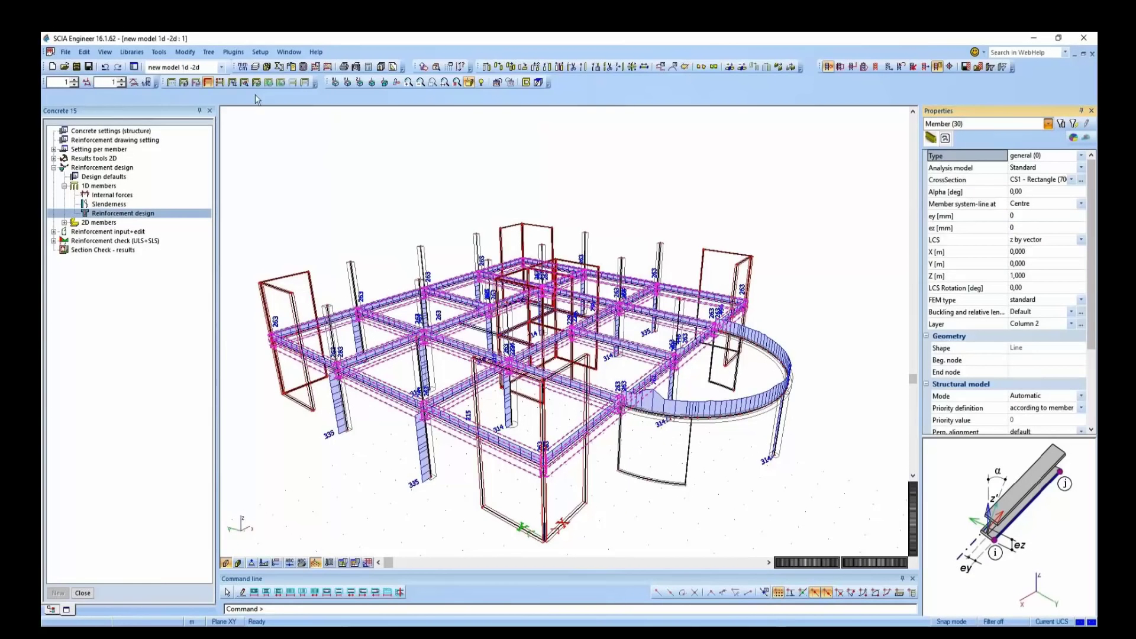
{"action": "left_click", "coordinate": [208, 83]}
{"action": "right_click_drag", "start_coordinate": [689, 452], "coordinate": [645, 456], "text": "ctrl"}
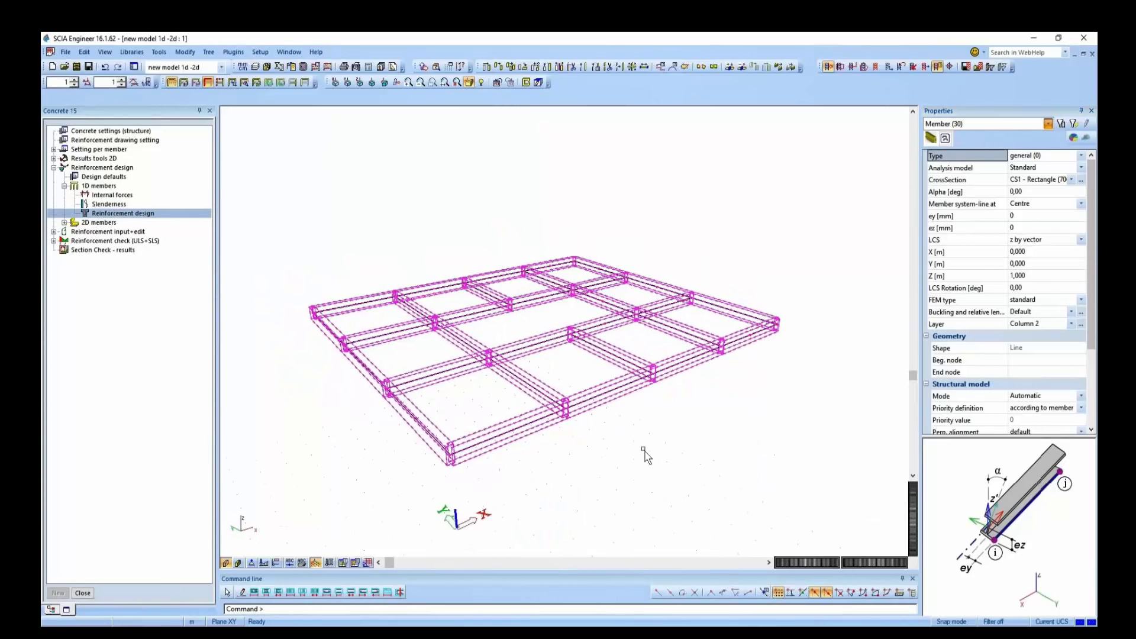
- Run the 1D reinforcement design for the isolated beams and display the UC (As,max) values
{"action": "left_click", "coordinate": [112, 214]}
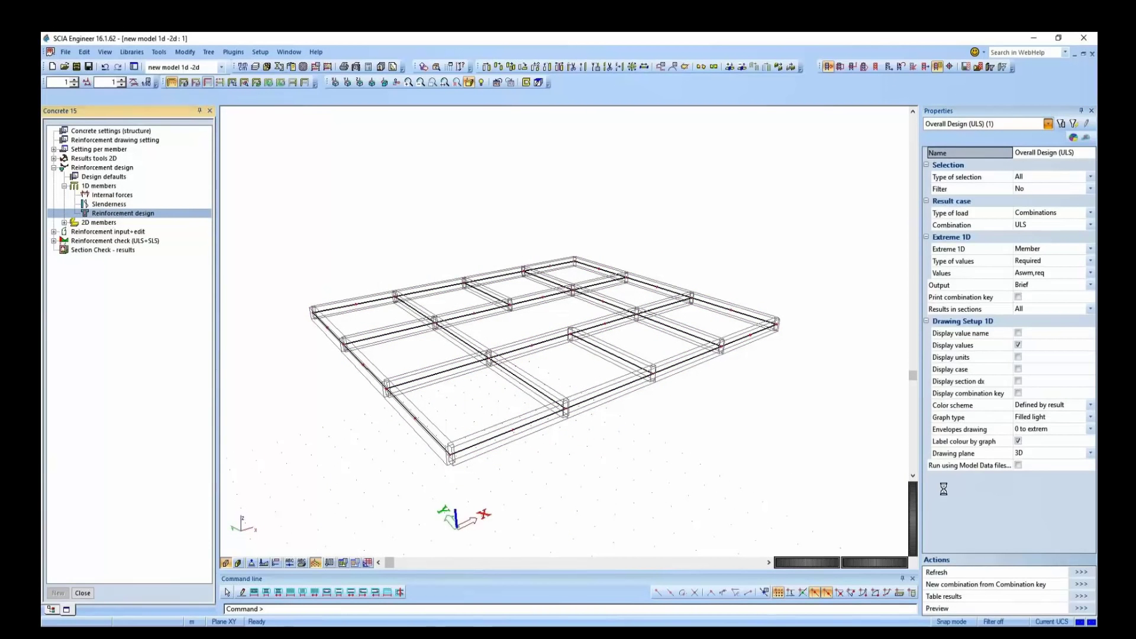
{"action": "left_click", "coordinate": [1053, 274]}
{"action": "left_click", "coordinate": [1040, 311]}
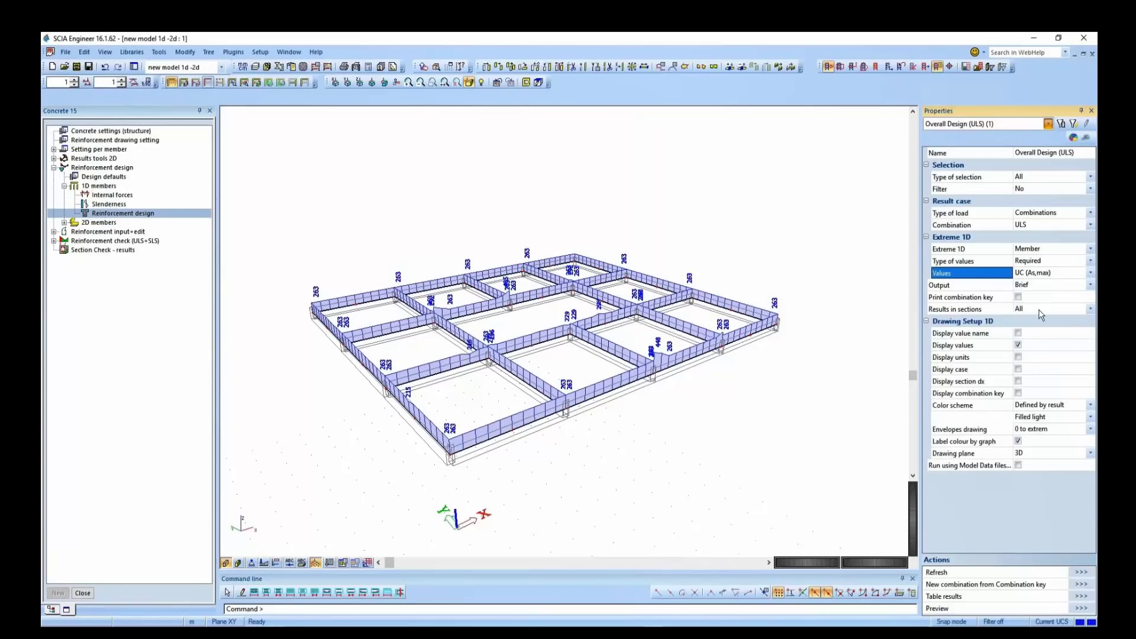
{"action": "left_click", "coordinate": [1072, 573]}
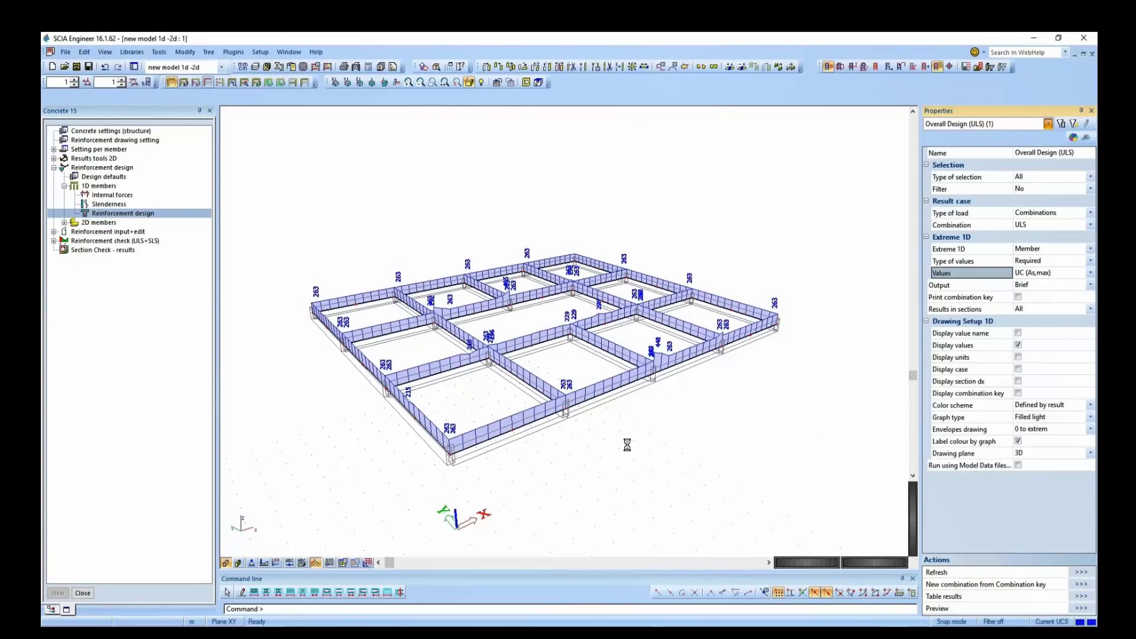
{"action": "right_click_drag", "start_coordinate": [624, 445], "coordinate": [562, 451], "text": "ctrl"}
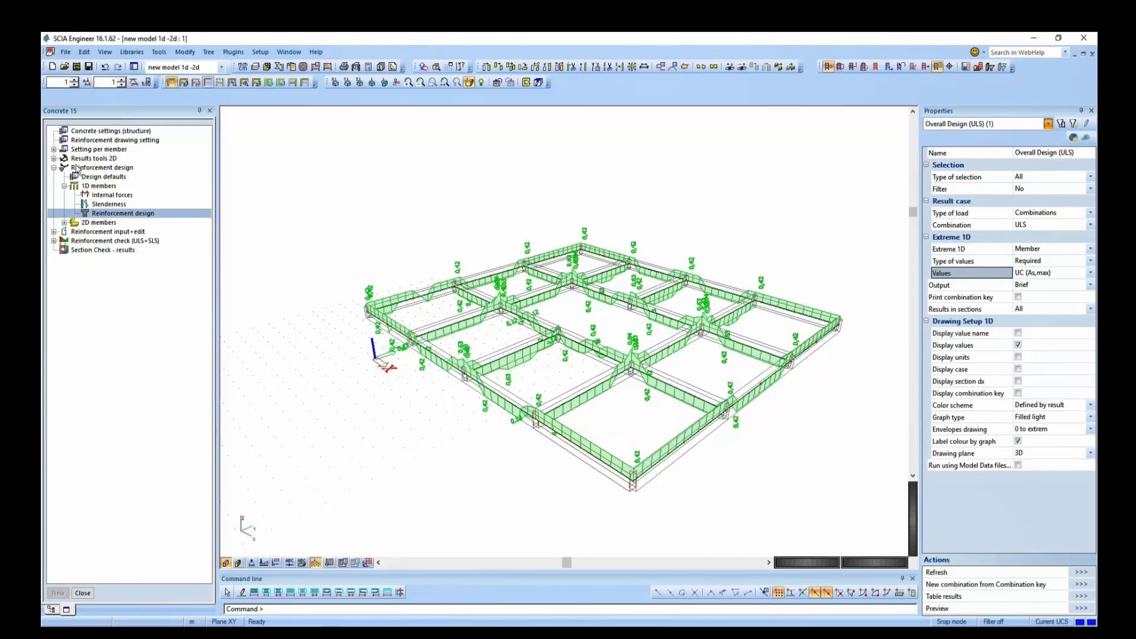
- In the design defaults, set the beam reinforcement template for rectangular sections to BREINF_Beam_Rect1
{"action": "double_click", "coordinate": [103, 177]}
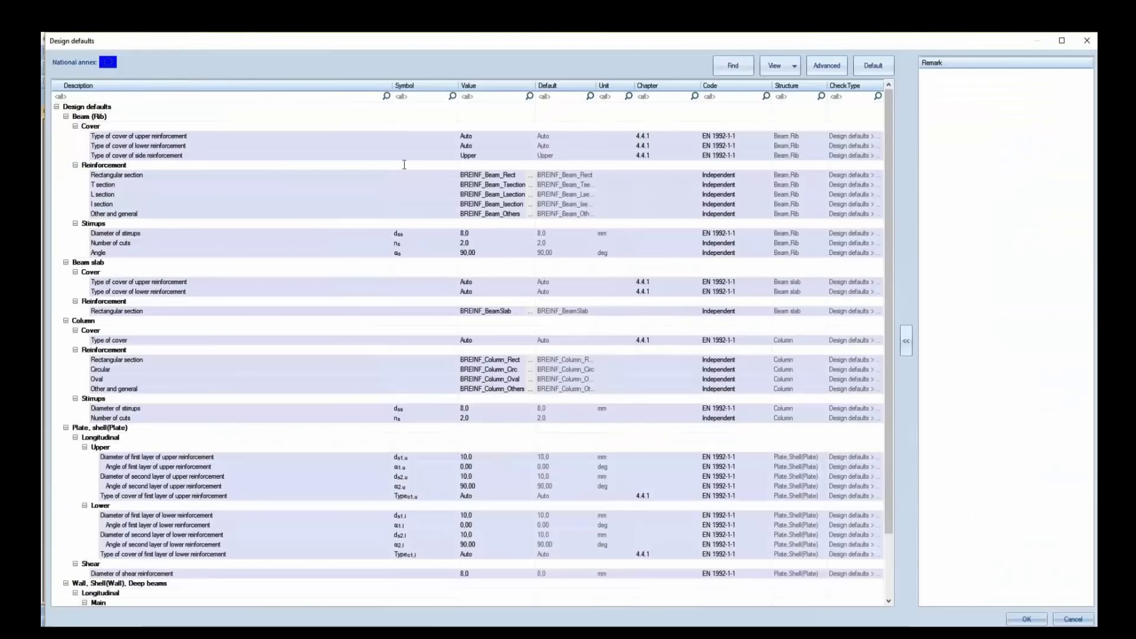
{"action": "left_click", "coordinate": [498, 176]}
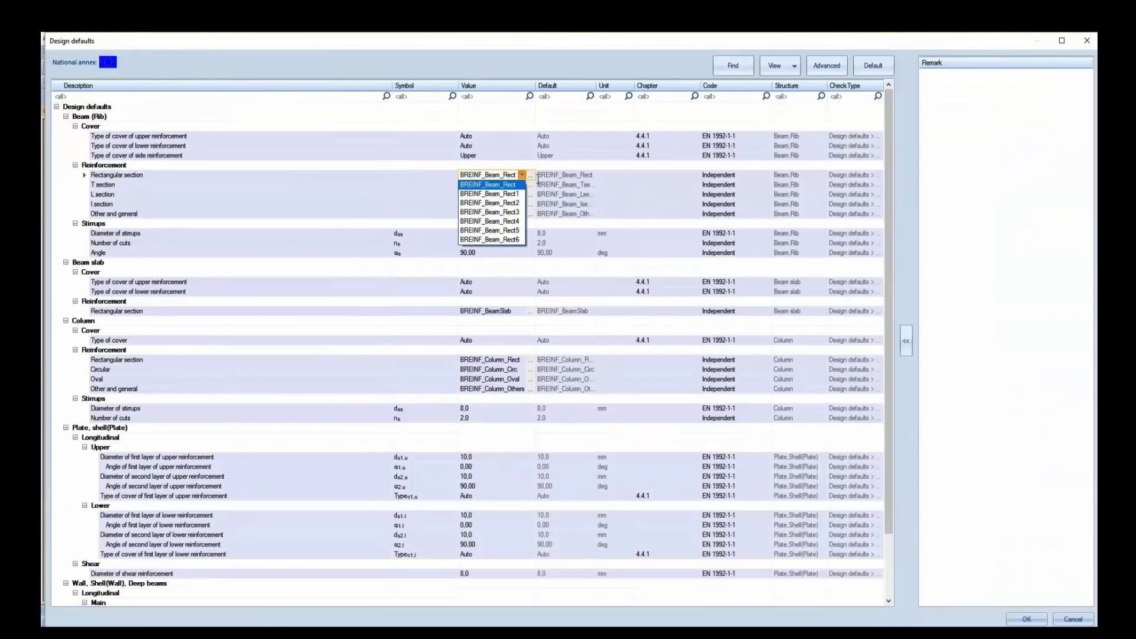
{"action": "left_click", "coordinate": [513, 193]}
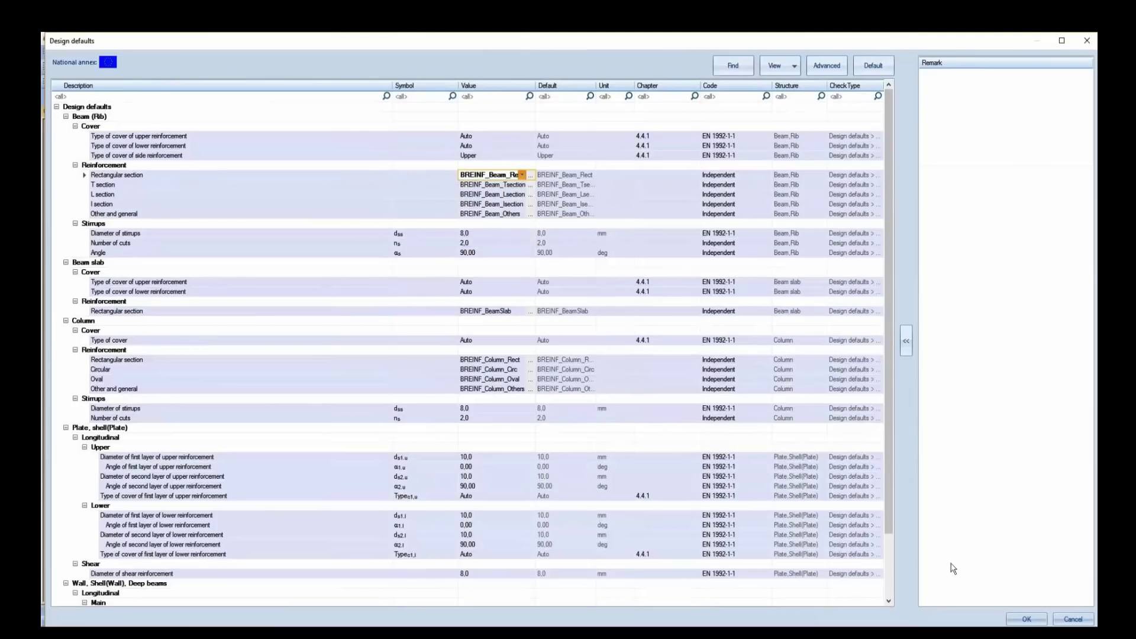
{"action": "left_click", "coordinate": [1026, 619]}
- Run the 1D reinforcement design and display the provided longitudinal reinforcement area As,prov on the isolated floor beams
{"action": "left_click", "coordinate": [124, 213]}
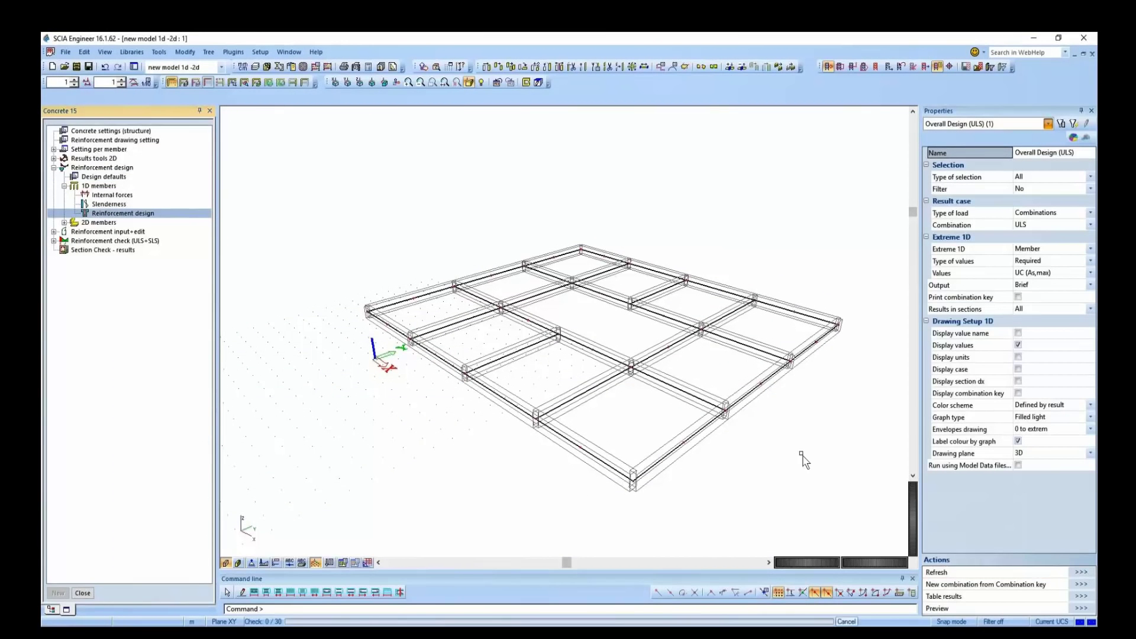
{"action": "left_click", "coordinate": [1048, 261]}
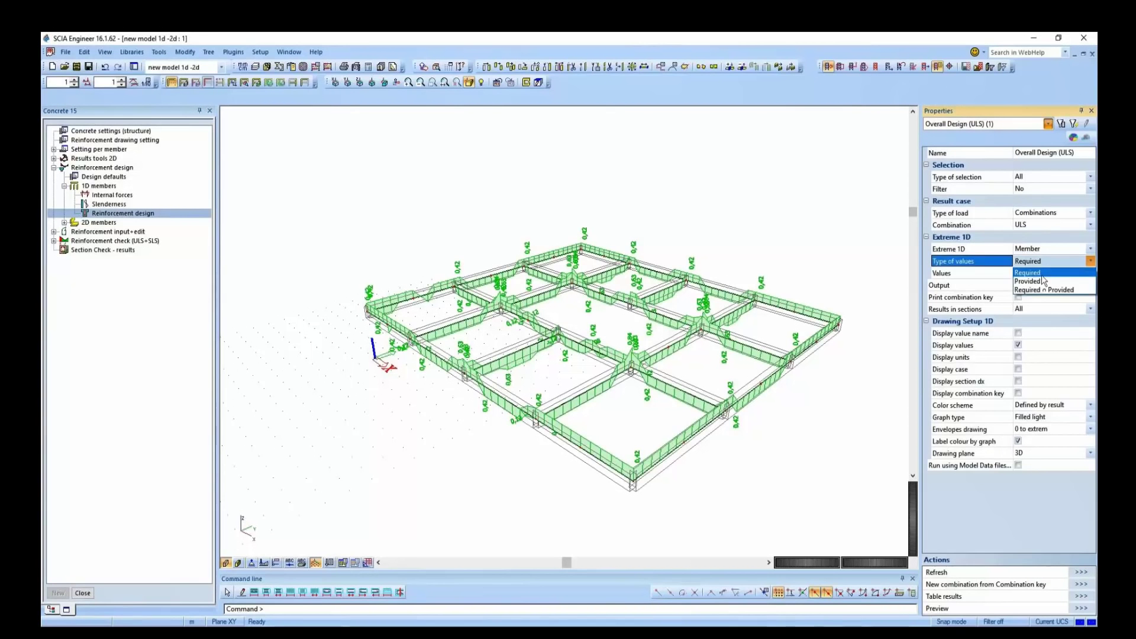
{"action": "left_click", "coordinate": [1040, 279]}
{"action": "left_click", "coordinate": [1058, 274]}
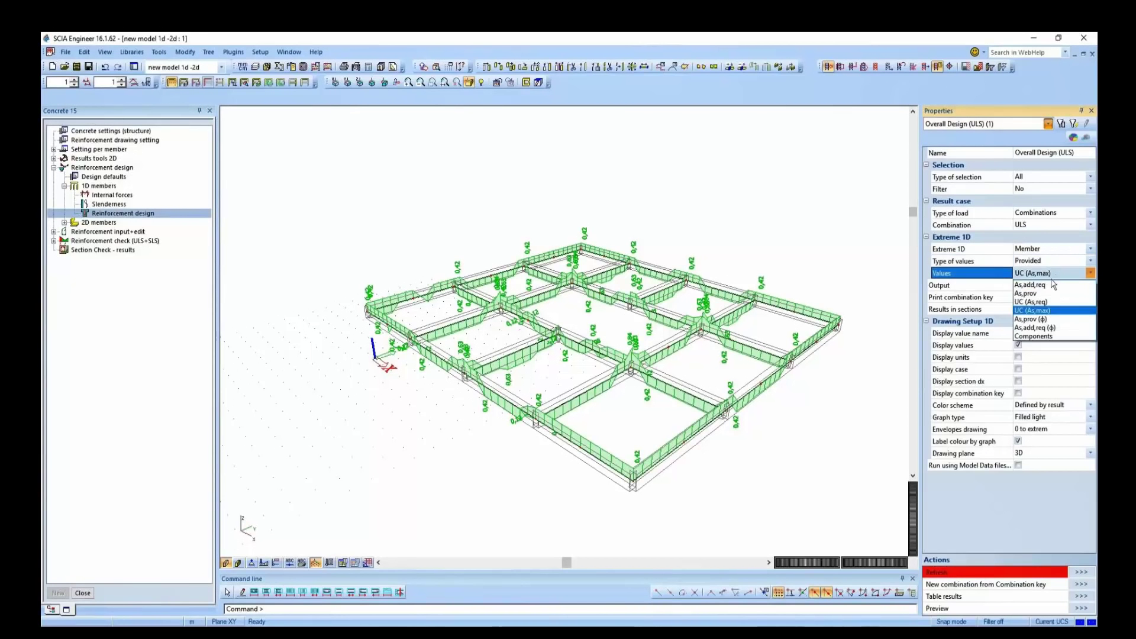
{"action": "left_click", "coordinate": [1046, 301]}
{"action": "left_click", "coordinate": [1081, 572]}
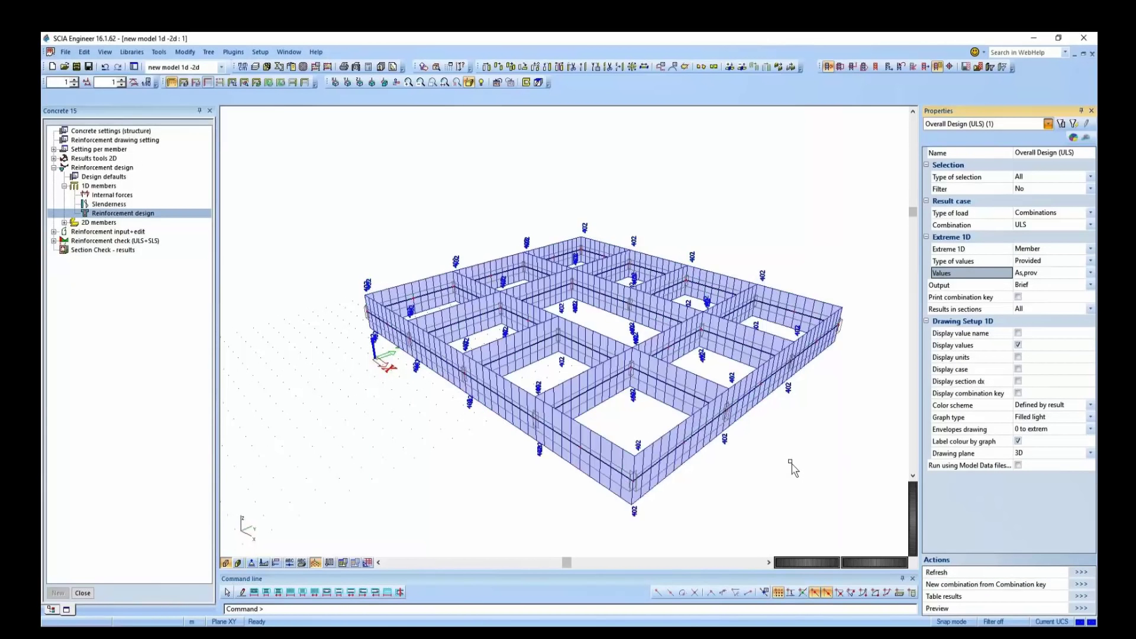
{"action": "right_click_drag", "start_coordinate": [793, 464], "coordinate": [760, 464], "text": "ctrl"}
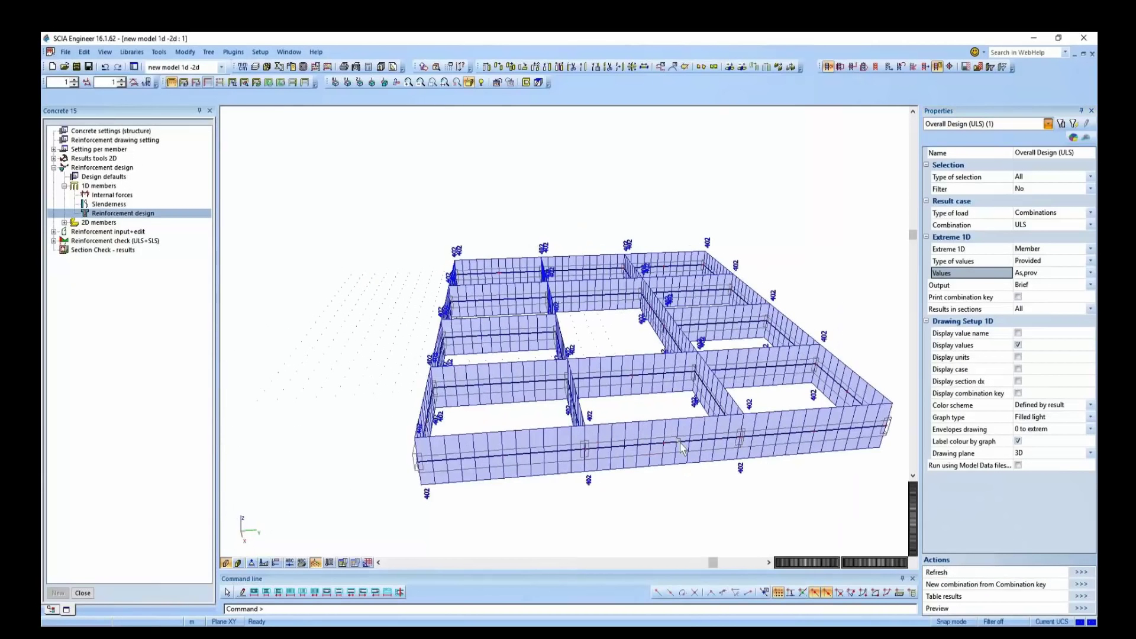
- Show the provided reinforcement as bar diameters, As,prov (φ), on the floor beams and inspect it around the grid
{"action": "left_click", "coordinate": [1041, 273]}
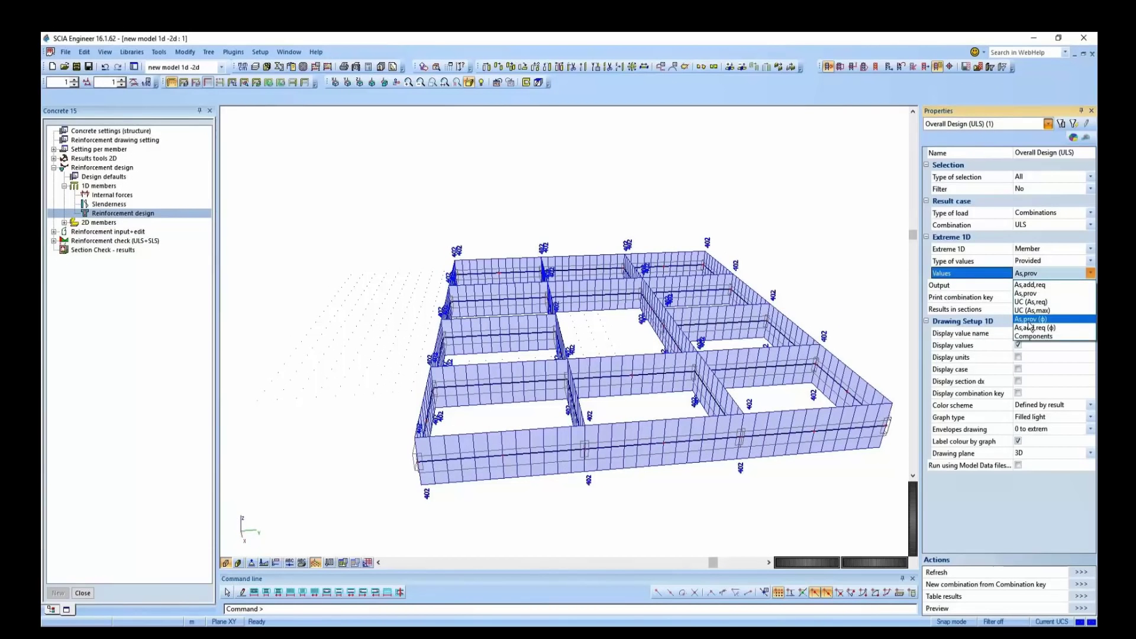
{"action": "left_click", "coordinate": [1030, 320]}
{"action": "left_click", "coordinate": [1082, 573]}
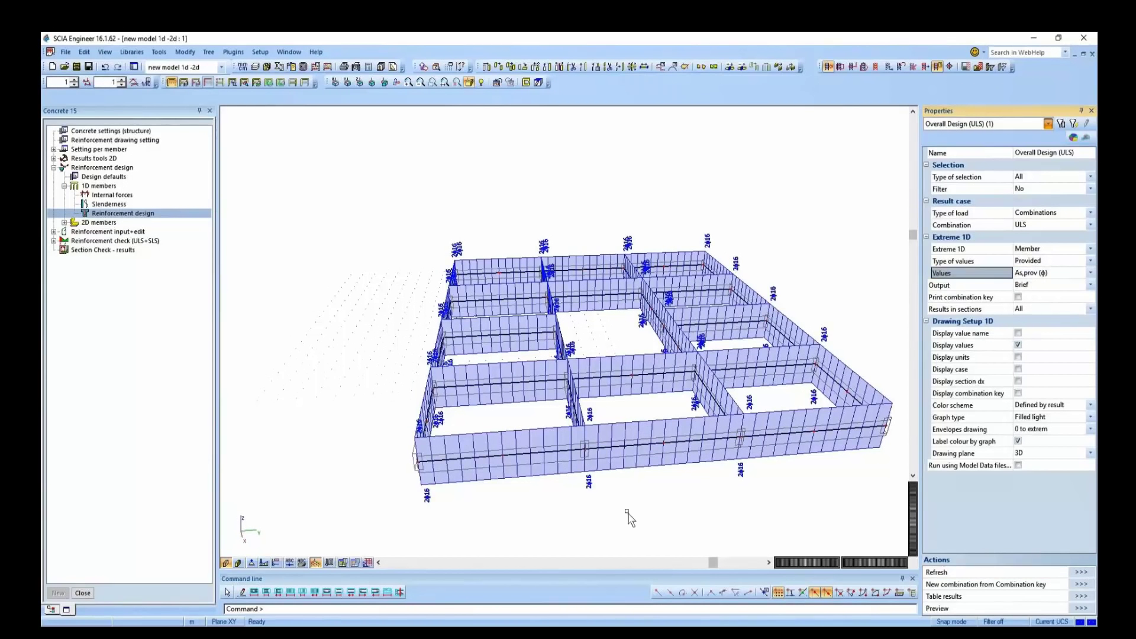
{"action": "right_click_drag", "start_coordinate": [627, 511], "coordinate": [647, 511], "text": "ctrl"}
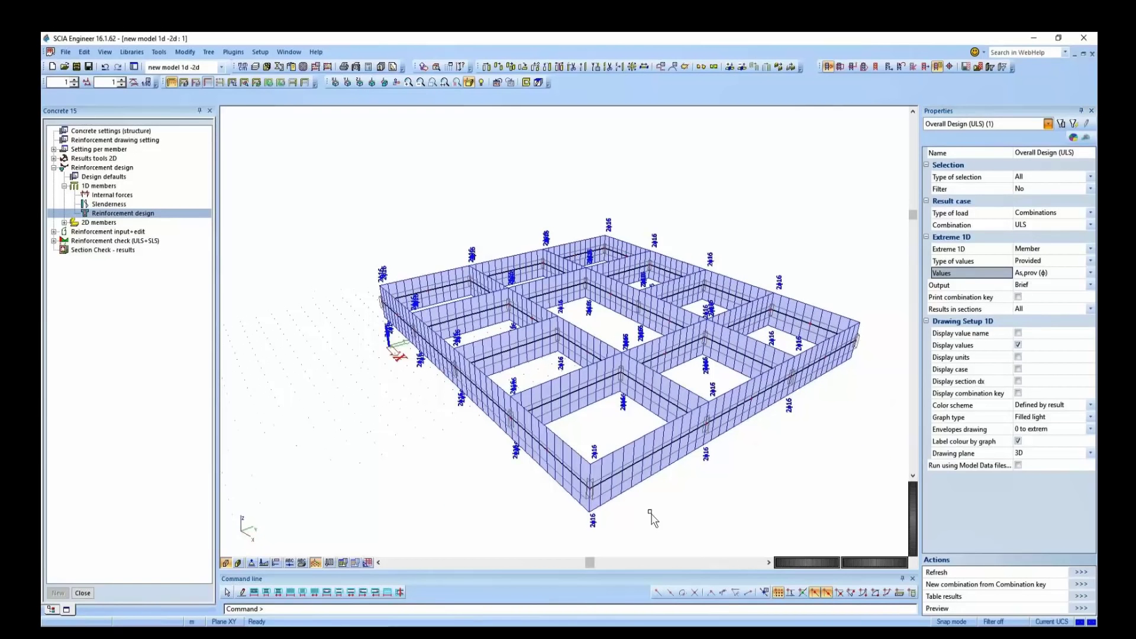
- Display the unity check UC (As,req) for the provided reinforcement and inspect the critical floor beams up close
{"action": "left_click", "coordinate": [1034, 274]}
{"action": "left_click", "coordinate": [1040, 303]}
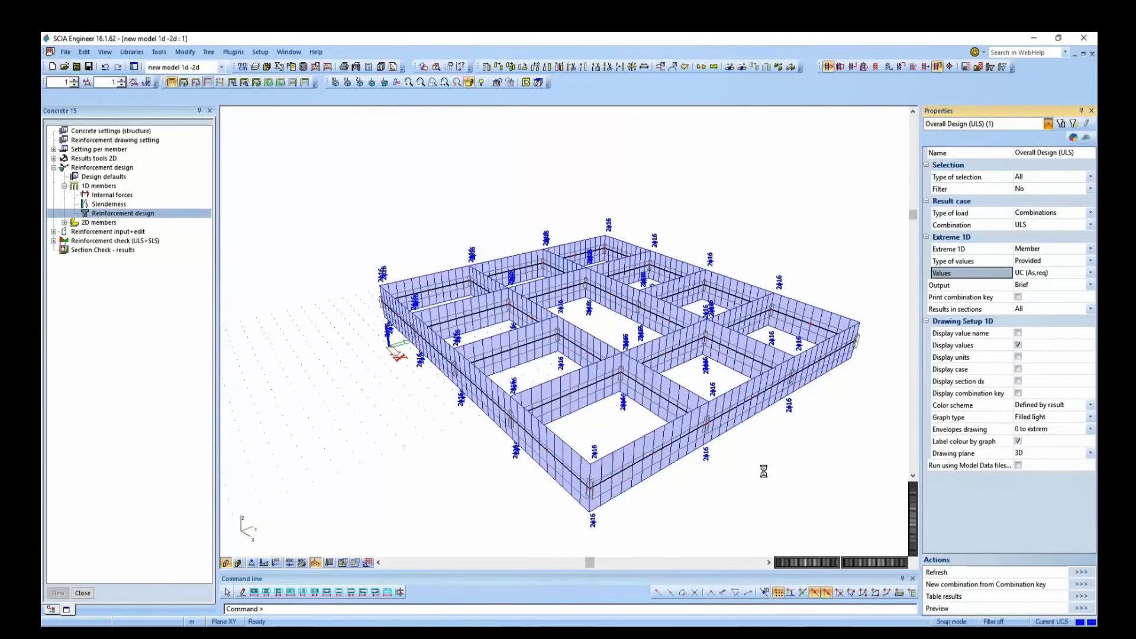
{"action": "right_click_drag", "start_coordinate": [764, 476], "coordinate": [708, 477], "text": "ctrl"}
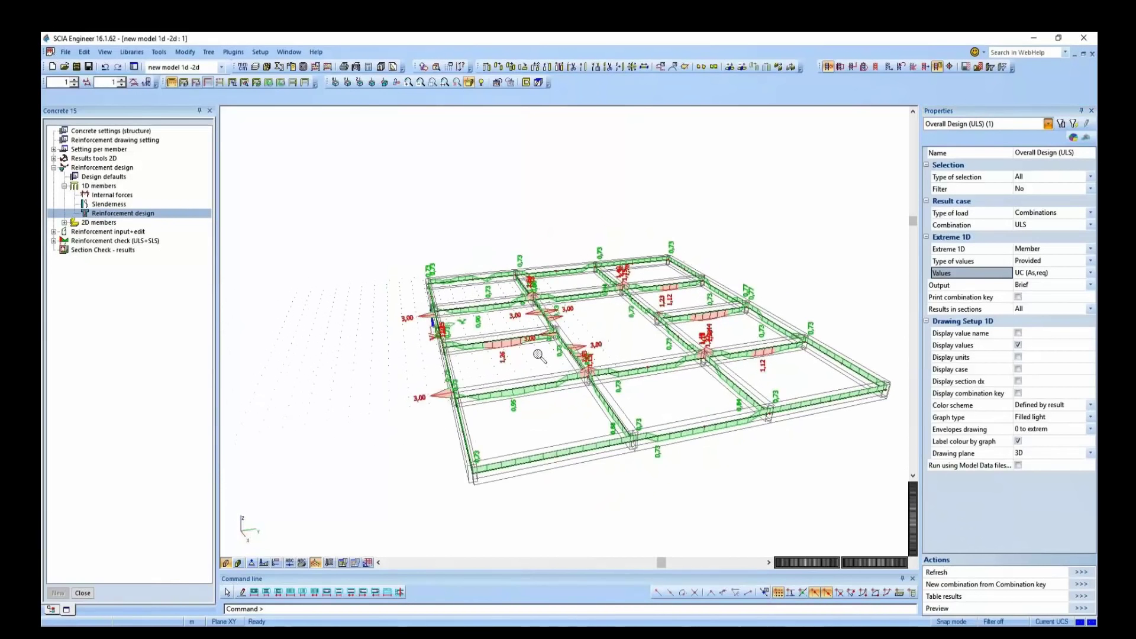
{"action": "scroll", "coordinate": [492, 371], "scroll_direction": "up", "scroll_amount": 2}
{"action": "scroll", "coordinate": [491, 371], "scroll_direction": "down", "scroll_amount": 1}
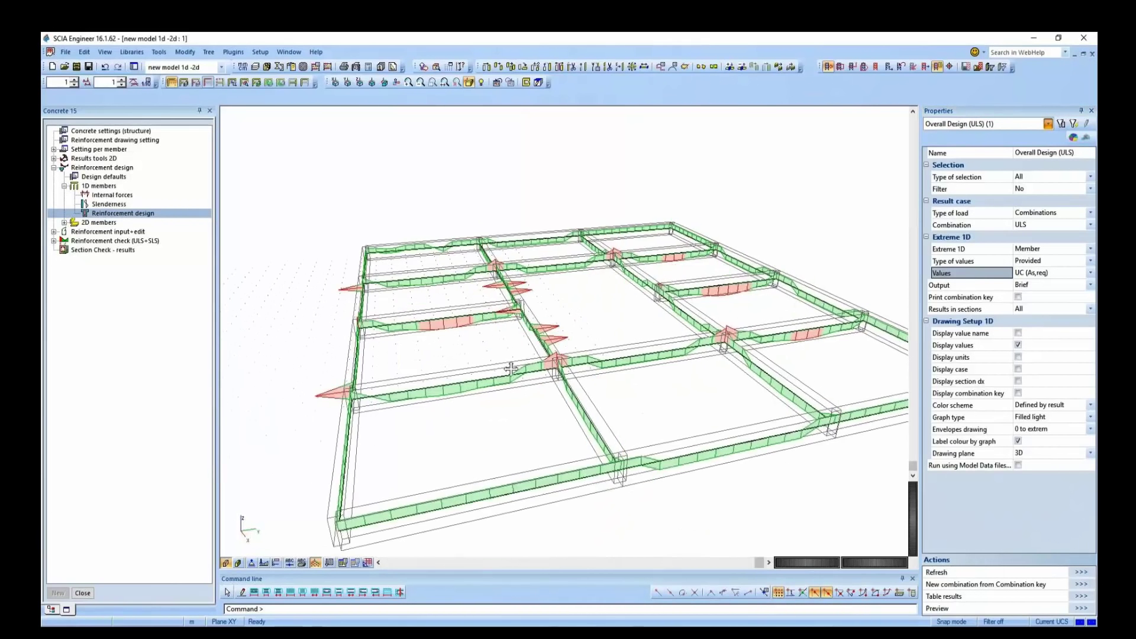
- Select the secondary beam B59 with the overstressed midspan and limit the design results to the current selection
{"action": "left_click", "coordinate": [491, 332]}
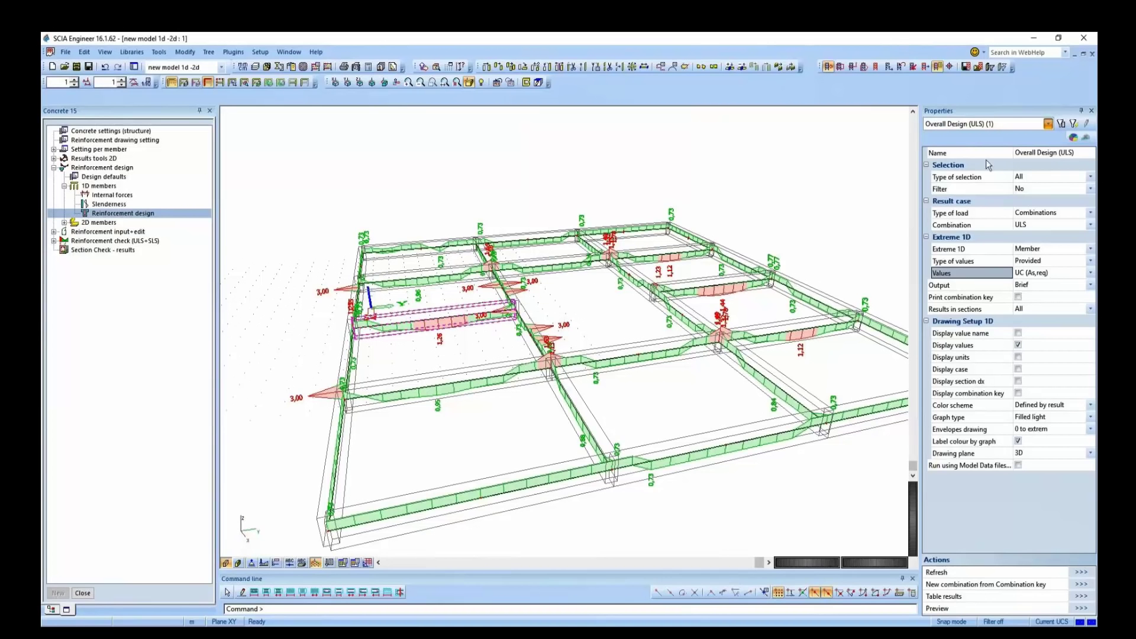
{"action": "left_click", "coordinate": [1034, 178]}
{"action": "left_click", "coordinate": [1033, 200]}
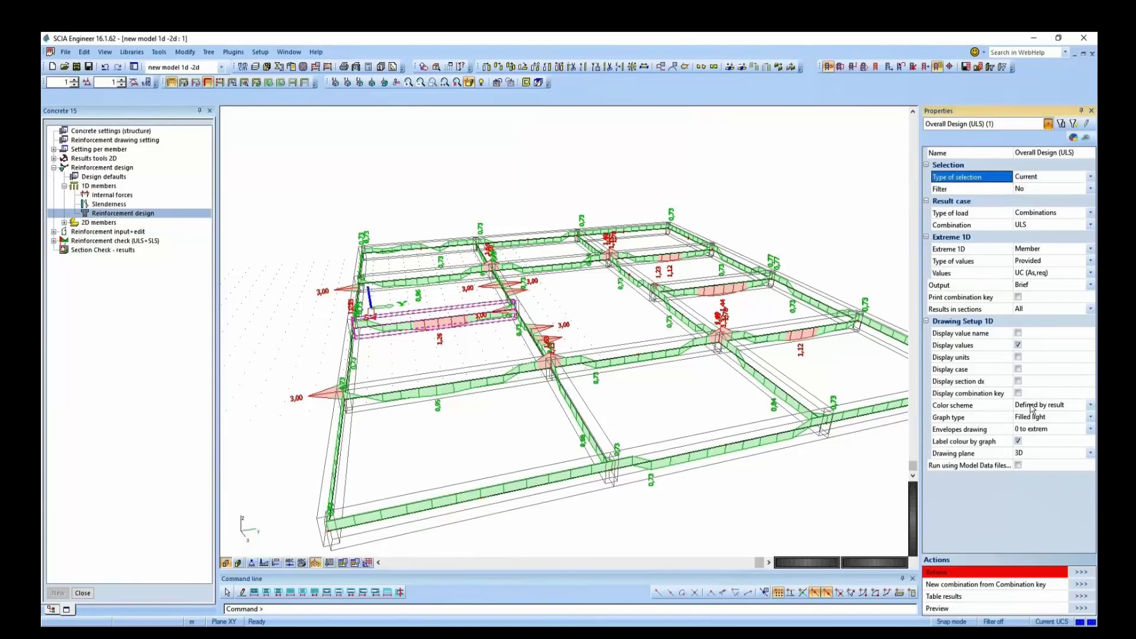
{"action": "left_click", "coordinate": [1080, 573]}
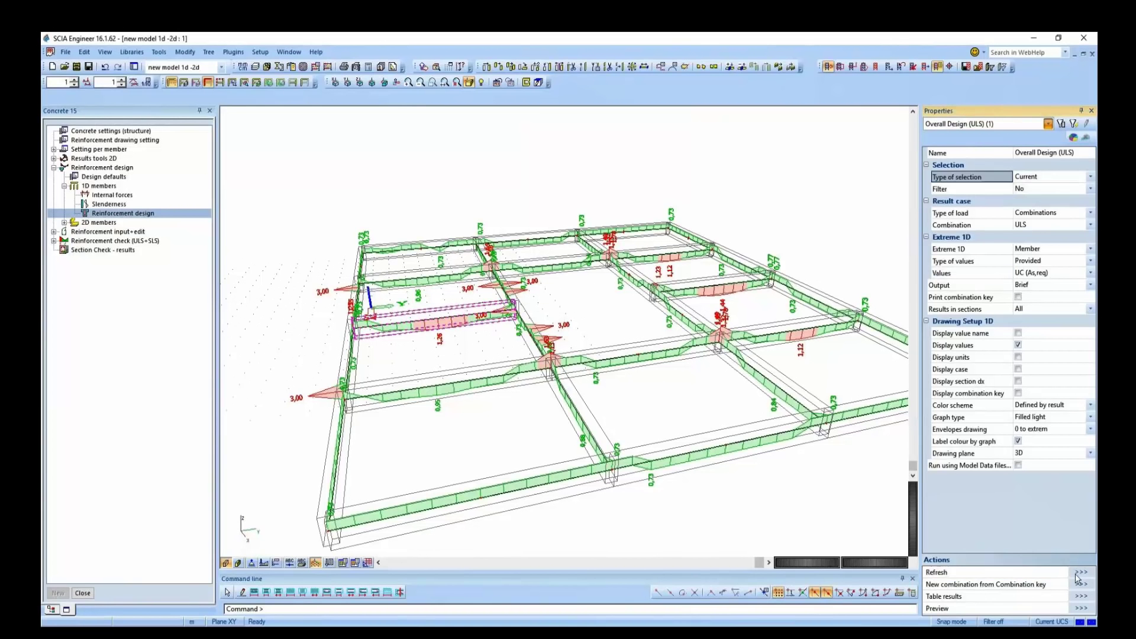
- Show the results table, open the detailed report of beam B59 at dx 0,000, and review its required and provided reinforcement
{"action": "right_click", "coordinate": [706, 94]}
{"action": "left_click", "coordinate": [740, 191]}
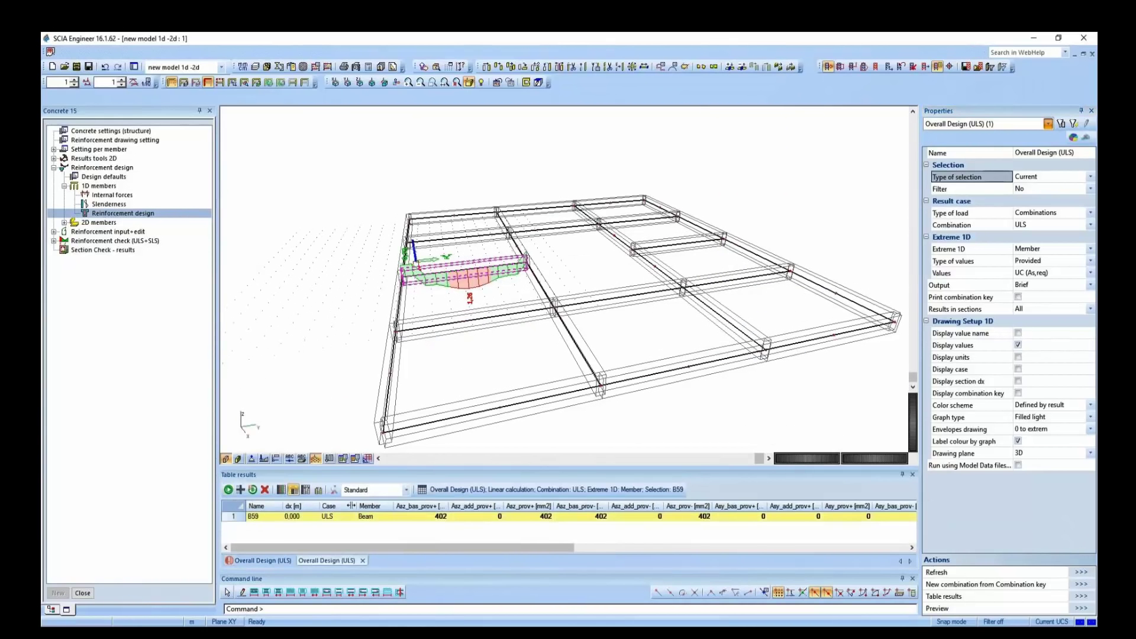
{"action": "double_click", "coordinate": [439, 517]}
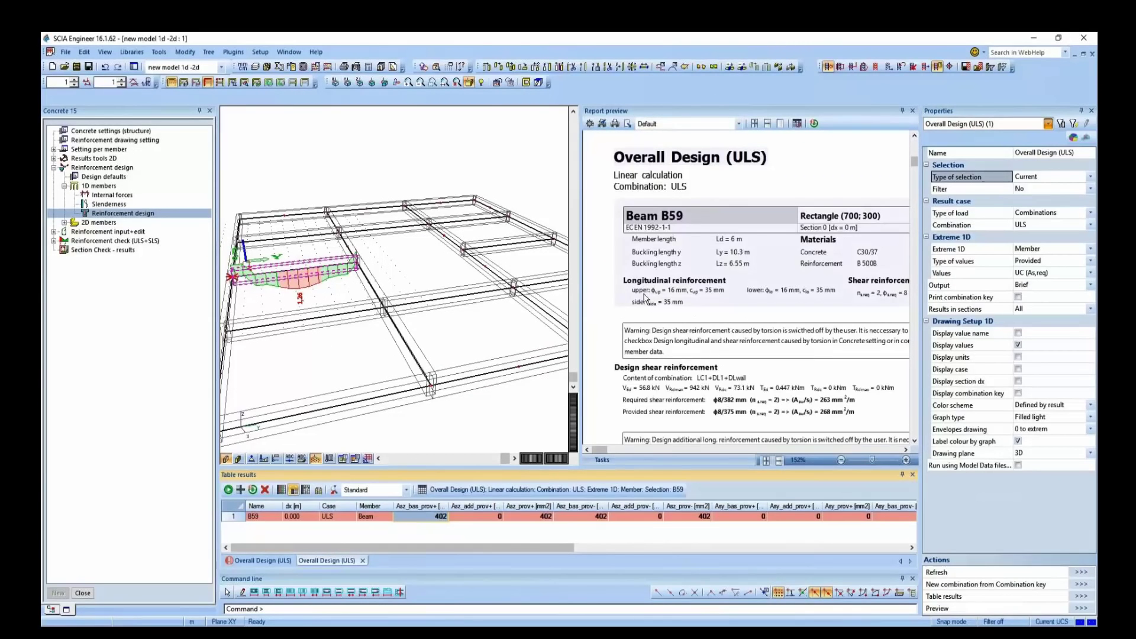
{"action": "scroll", "coordinate": [722, 307], "scroll_direction": "down", "scroll_amount": 10}
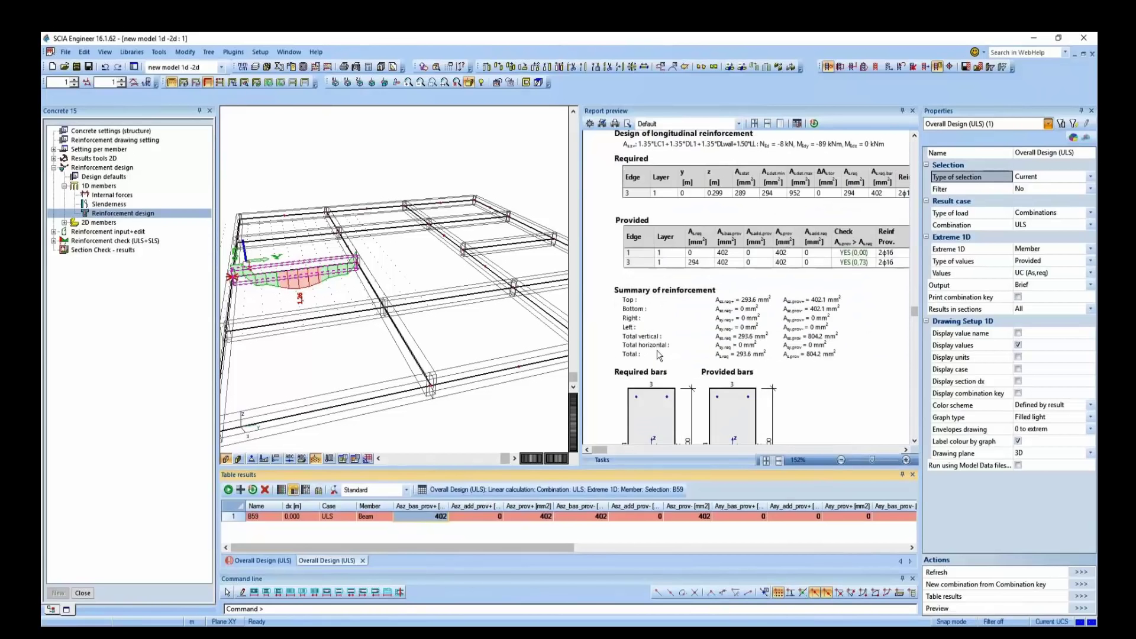
{"action": "scroll", "coordinate": [722, 306], "scroll_direction": "up", "scroll_amount": 5}
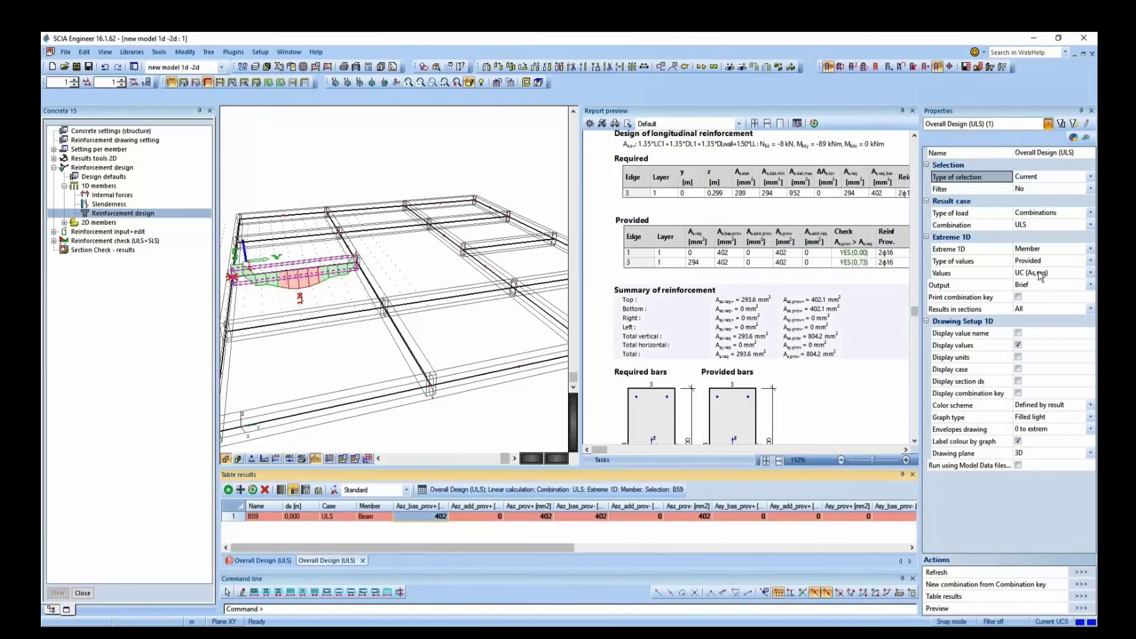
- Set the 1D extreme to Section, refresh the results of beam B59, and delete the old results from the table
{"action": "left_click", "coordinate": [1044, 252]}
{"action": "left_click", "coordinate": [1043, 260]}
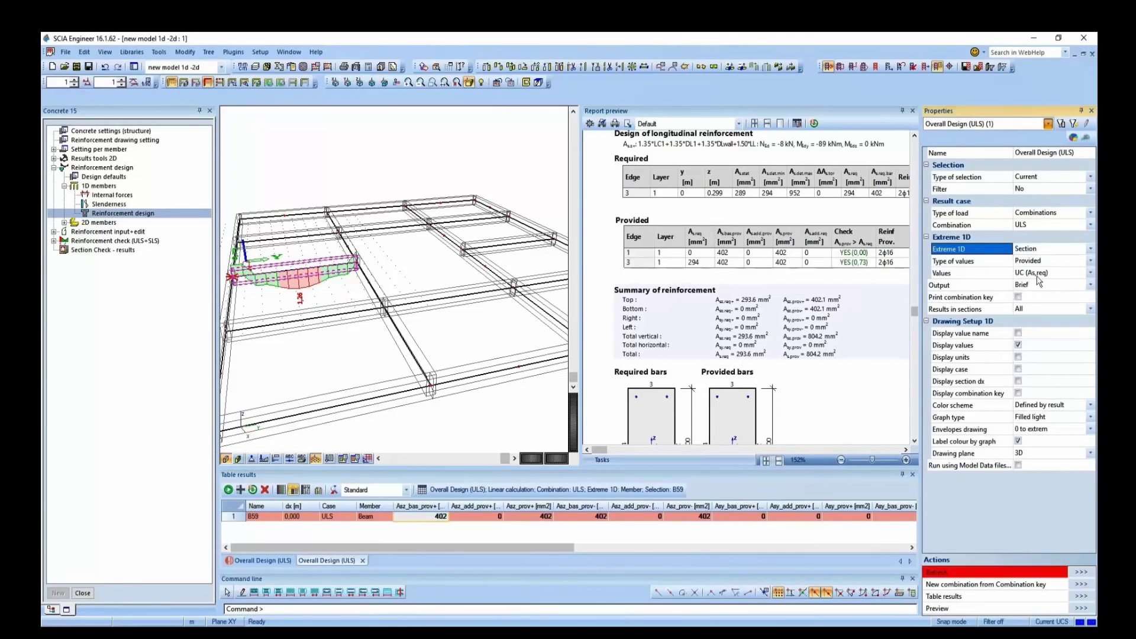
{"action": "left_click", "coordinate": [1070, 572]}
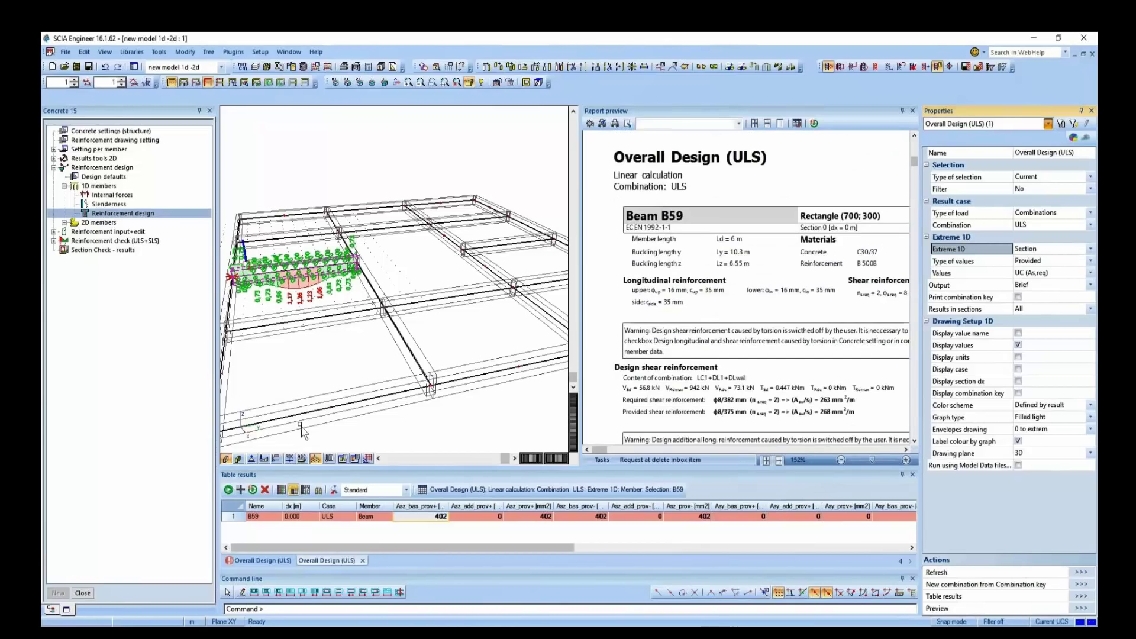
{"action": "left_click", "coordinate": [263, 492]}
{"action": "left_click", "coordinate": [582, 375]}
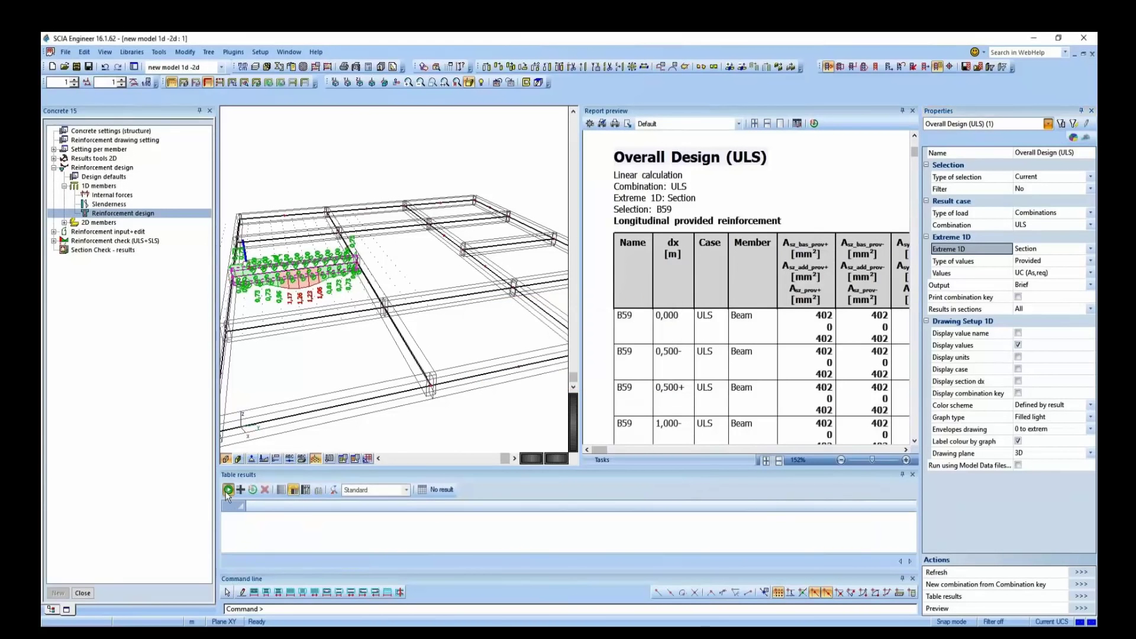
- Fill the results table per section and review the detailed reinforcement report of beam B59 at dx 2,500+
{"action": "left_click", "coordinate": [234, 536]}
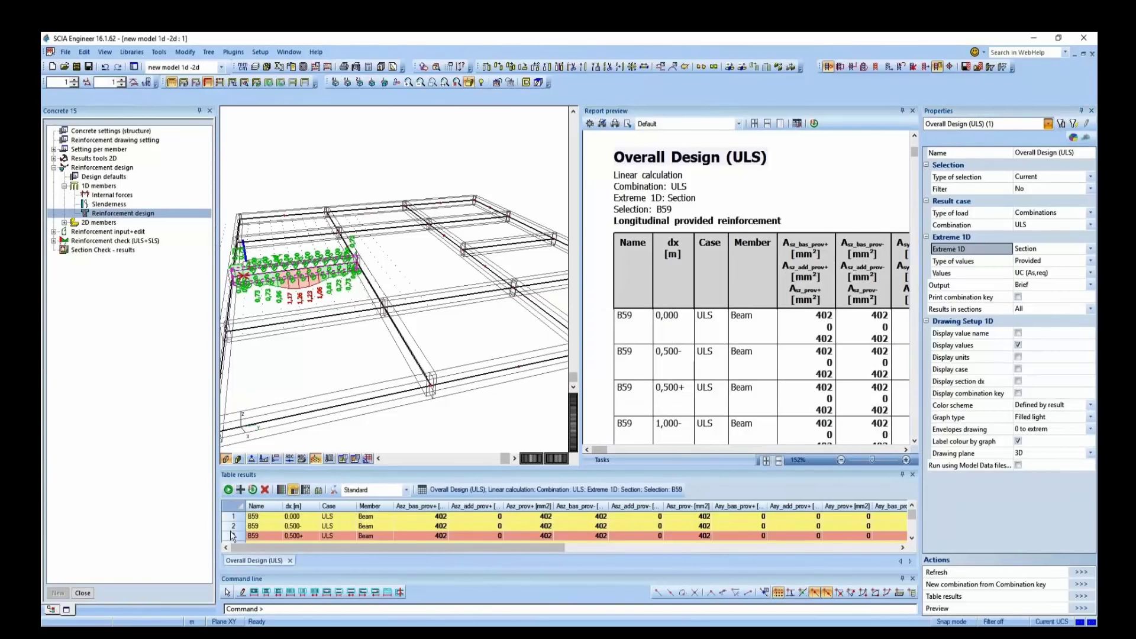
{"action": "scroll", "coordinate": [235, 536], "scroll_direction": "down", "scroll_amount": 1}
{"action": "left_click", "coordinate": [235, 531]}
{"action": "scroll", "coordinate": [236, 536], "scroll_direction": "down", "scroll_amount": 2}
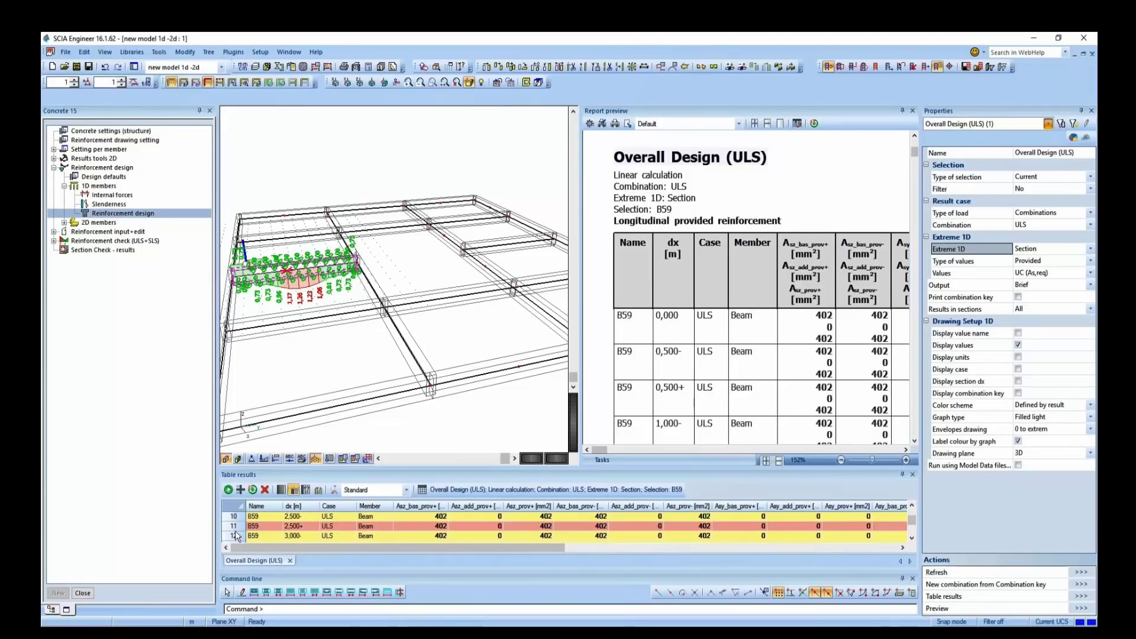
{"action": "left_click", "coordinate": [421, 526]}
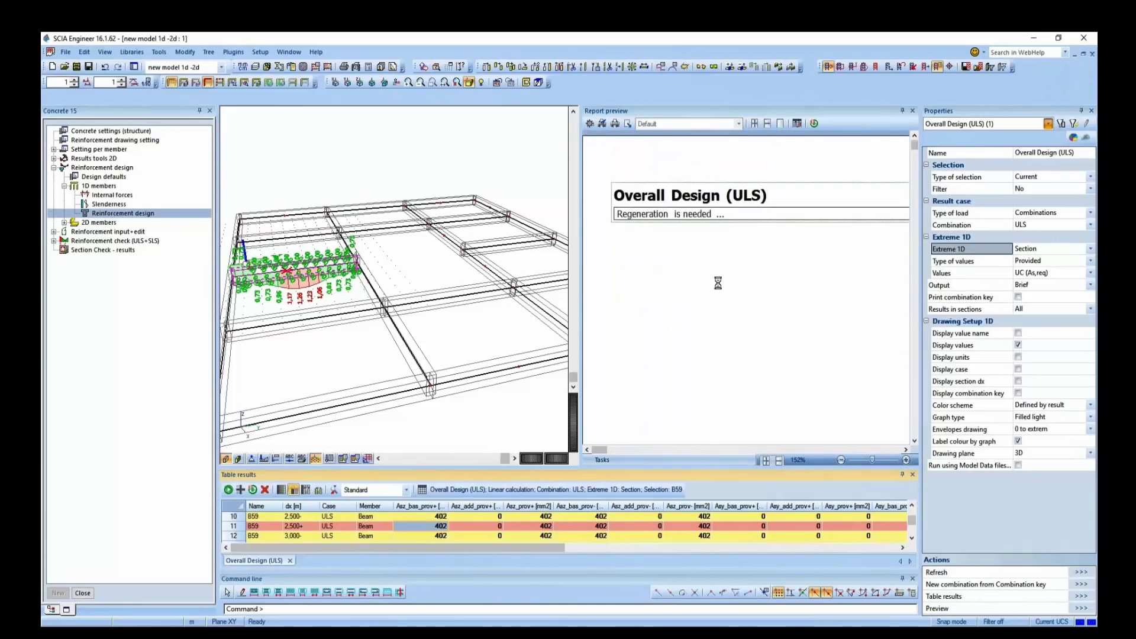
{"action": "scroll", "coordinate": [797, 266], "scroll_direction": "down", "scroll_amount": 10}
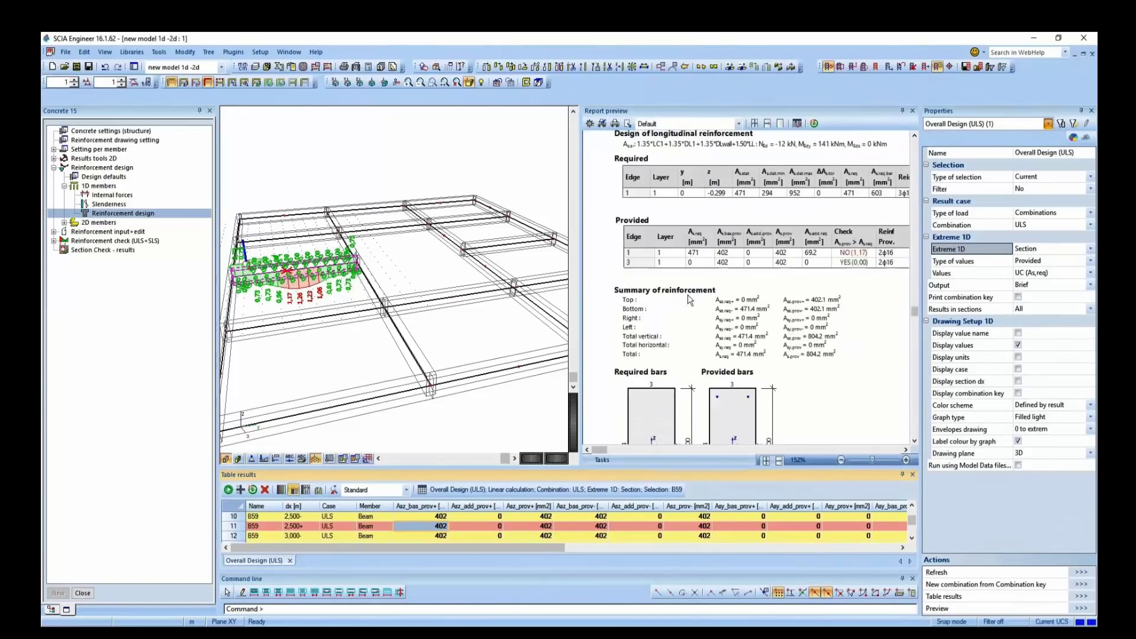